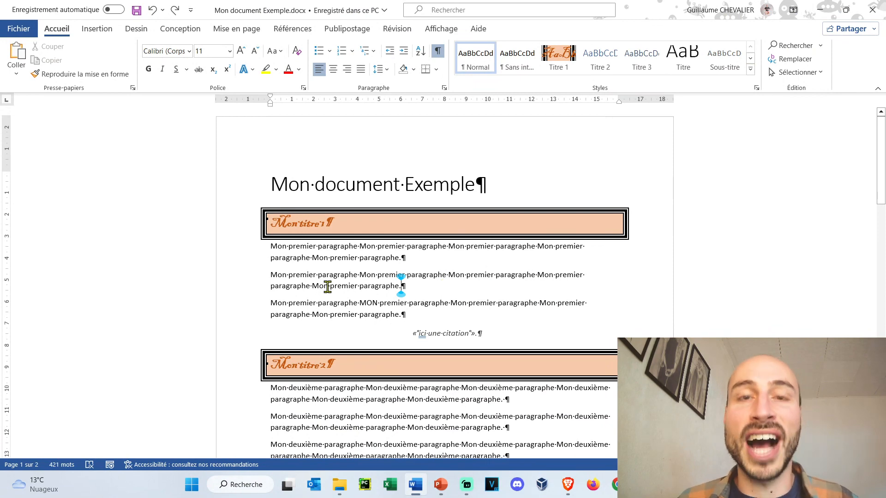
Step: Show the navigation and styles panes, with the navigation pane listing the document's headings and slightly narrowed
key("ctrl+f")
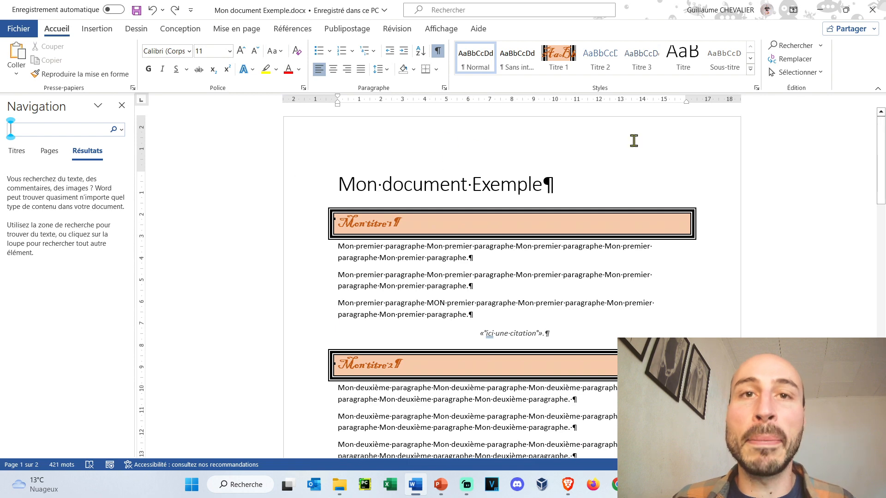
left_click(757, 88)
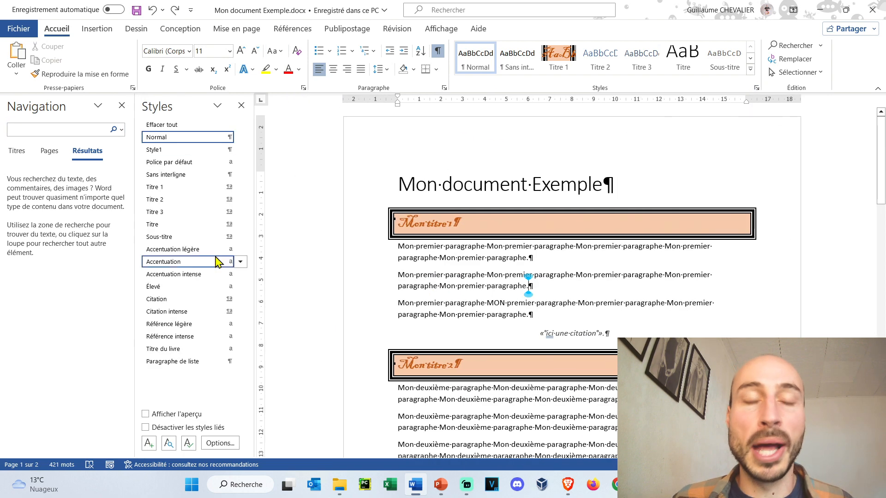
left_click(20, 152)
left_click_drag(134, 163, 120, 162)
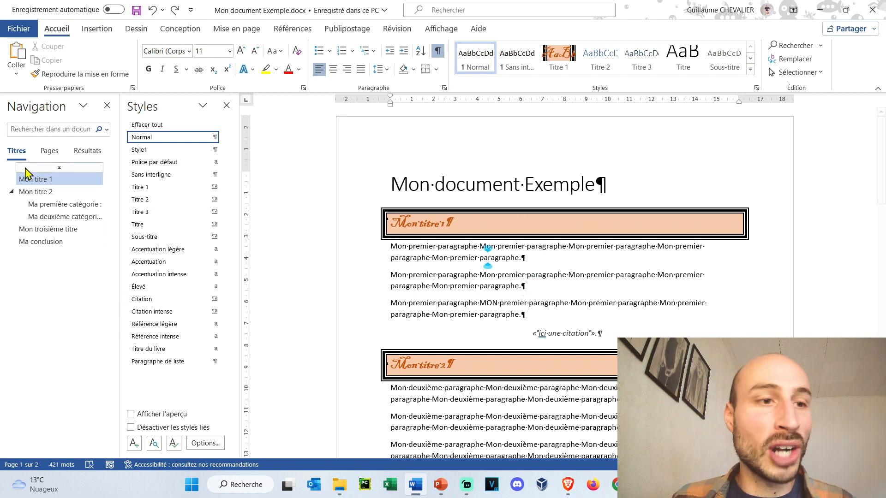
Step: Navigate through the headings "Mon titre 2" and "Mon troisième titre" to "Ma conclusion"
left_click(54, 196)
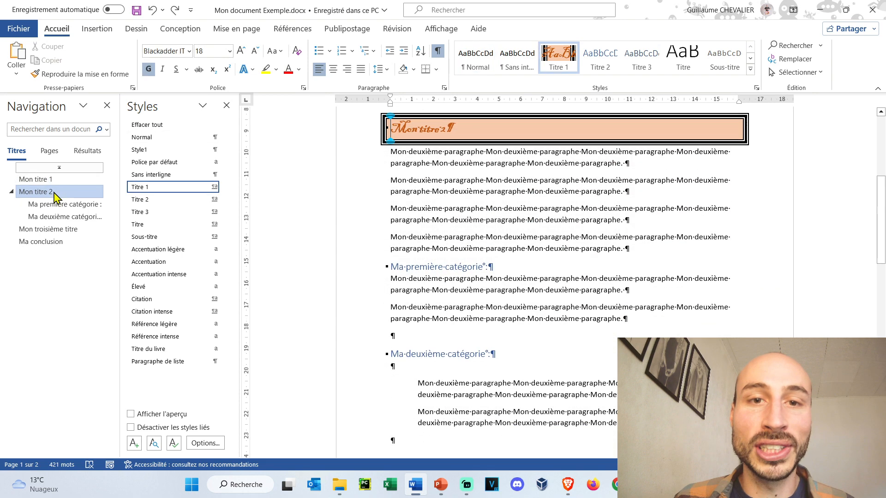
left_click(64, 229)
left_click(63, 242)
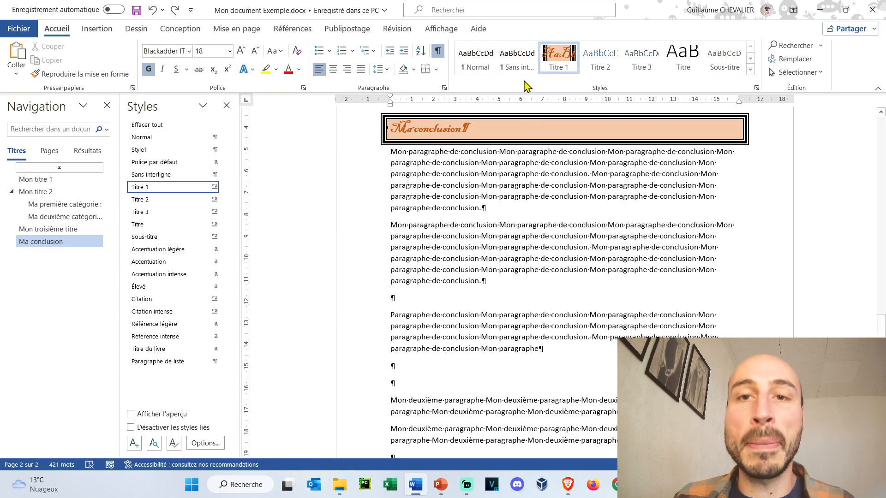
Step: Format the third text paragraph under "Ma conclusion" as bold, red Blackadder ITC at size 18
scroll(448, 245, "down", 3)
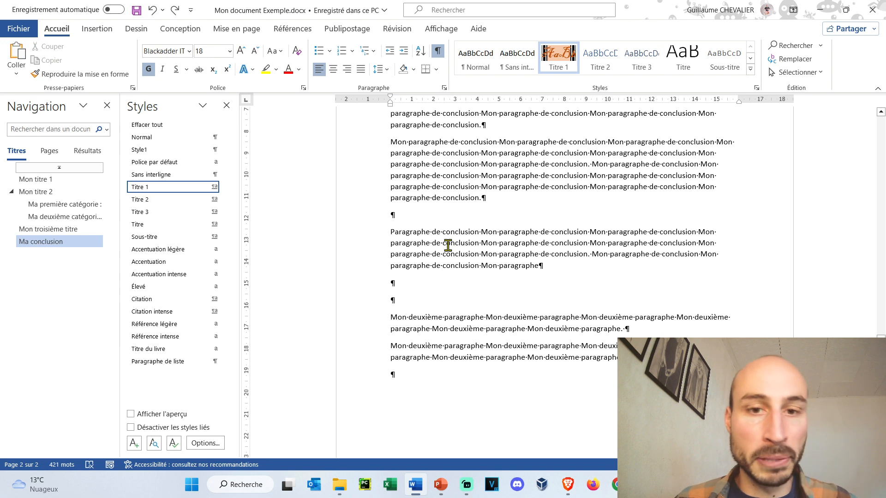
triple_click(535, 260)
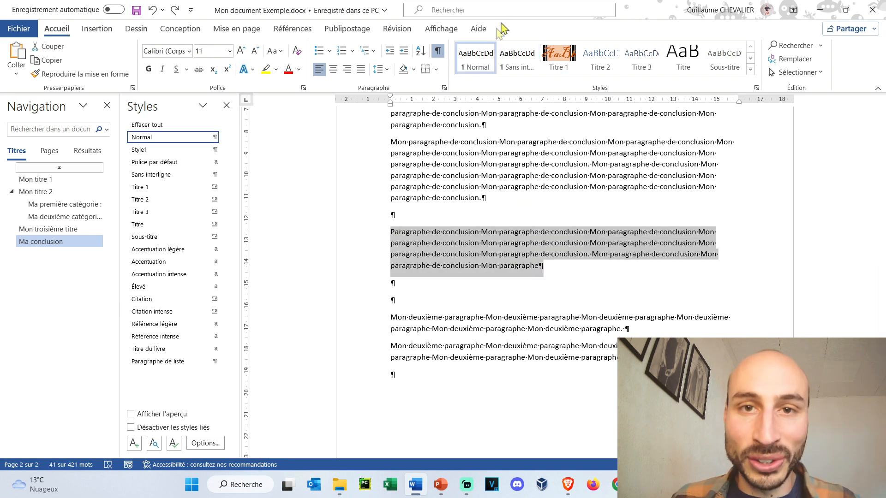
left_click(148, 69)
left_click(189, 51)
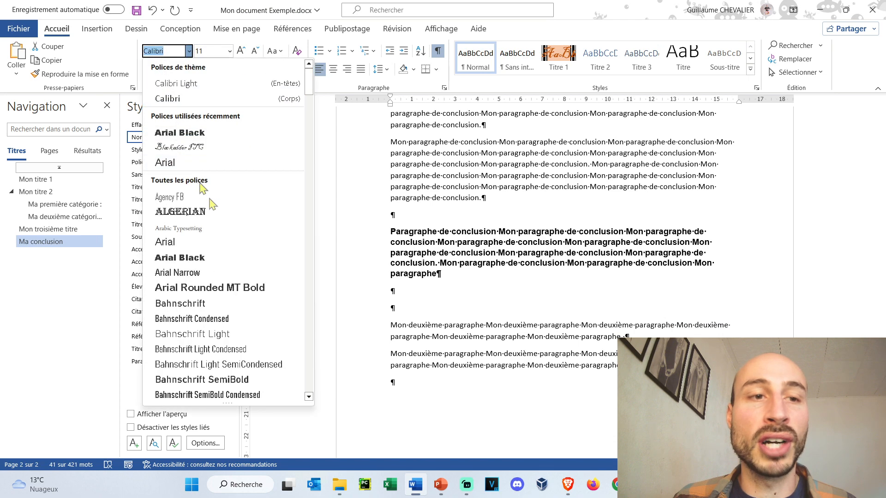
left_click(227, 148)
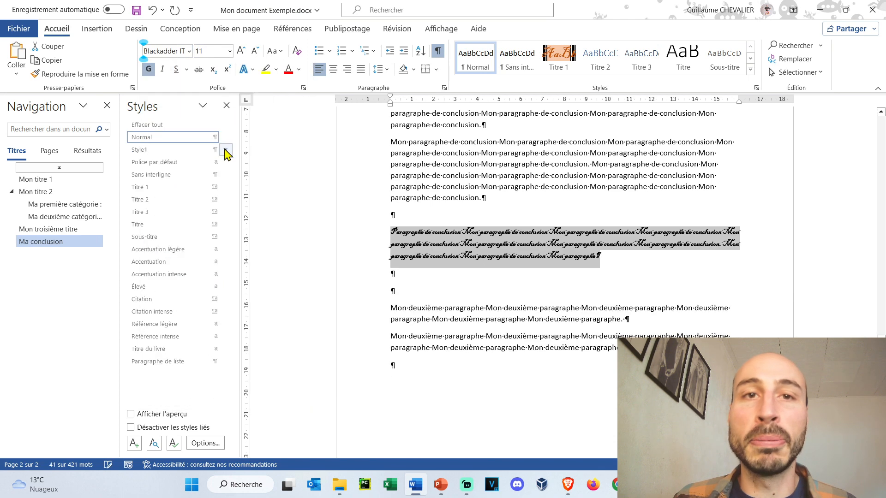
left_click(287, 71)
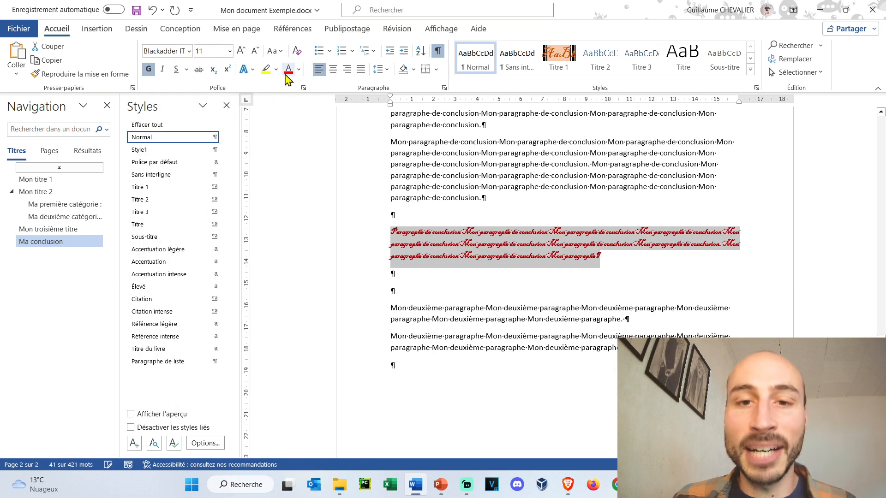
left_click(241, 51)
left_click(241, 50)
left_click(241, 51)
left_click(241, 50)
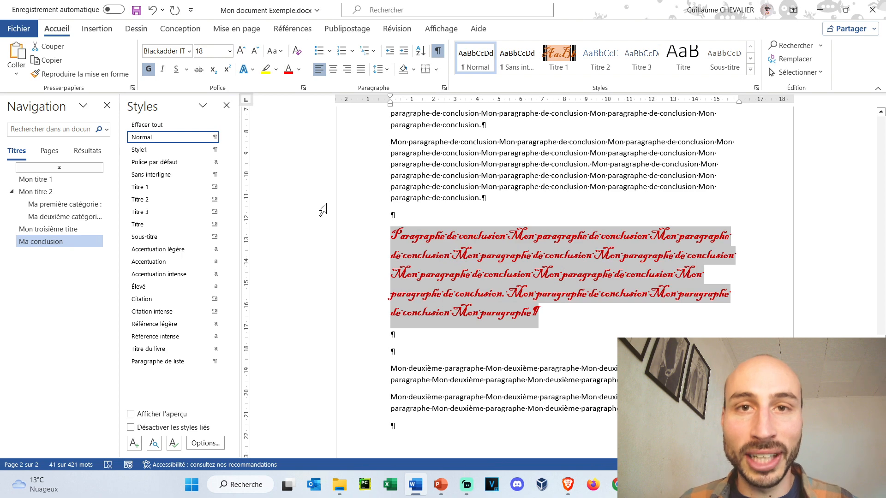
Step: Create a style named "Mon style rouge" from the formatting of the selected red conclusion paragraph
right_click(436, 240)
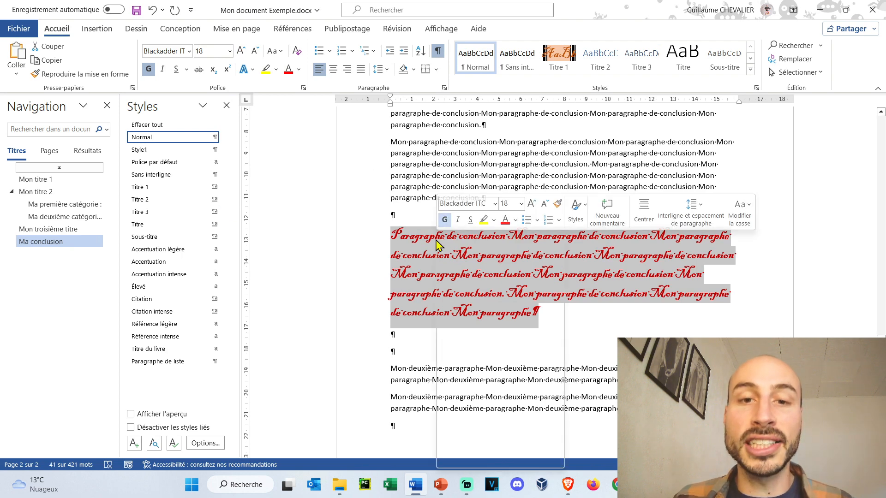
left_click(588, 214)
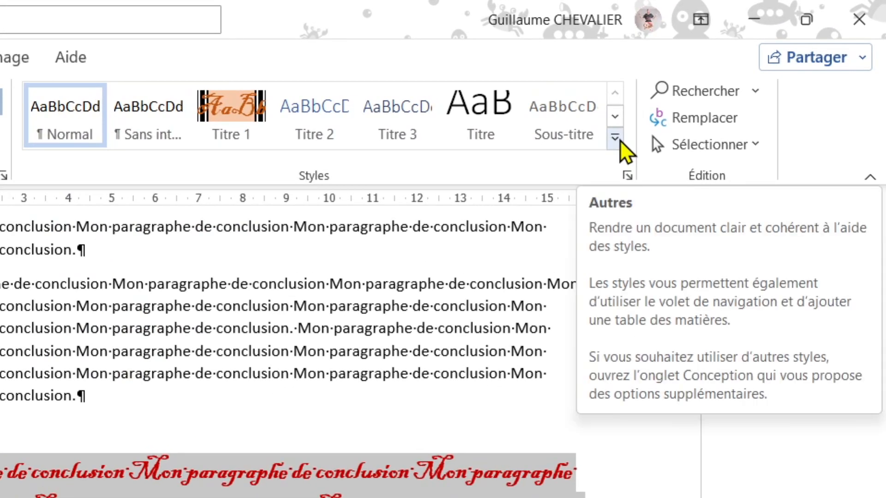
left_click(621, 141)
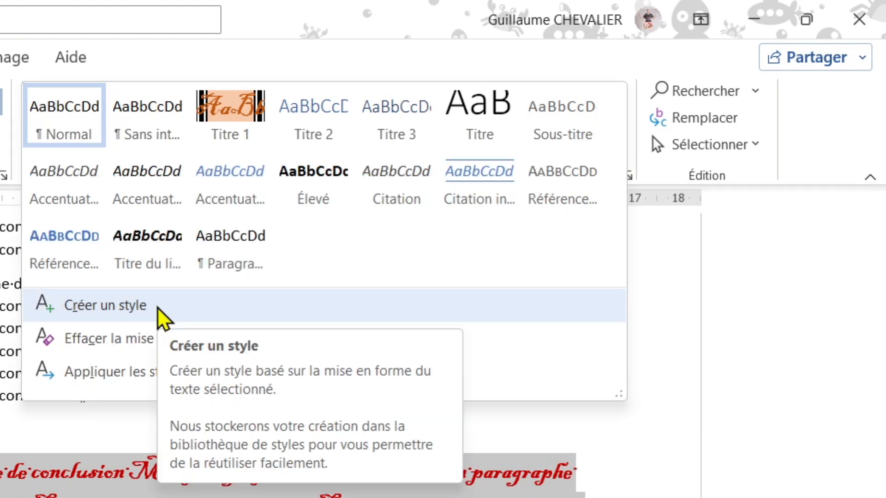
left_click(158, 308)
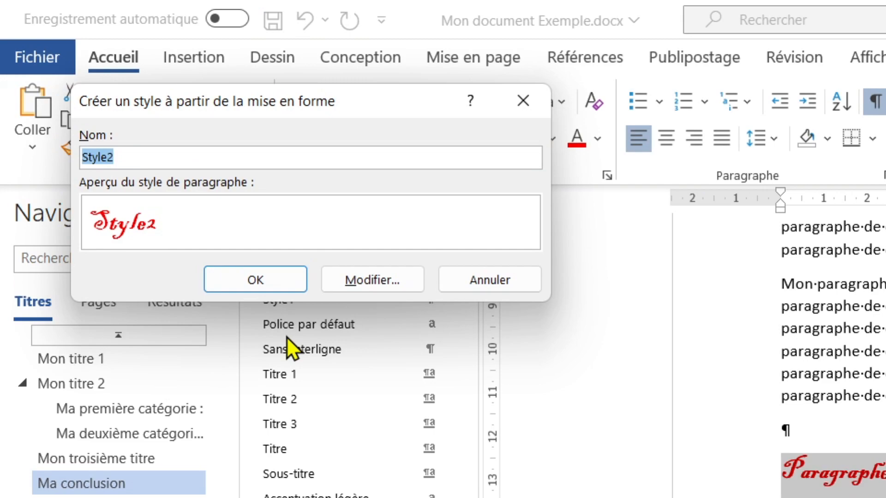
type("Mon style rouge")
key("Return")
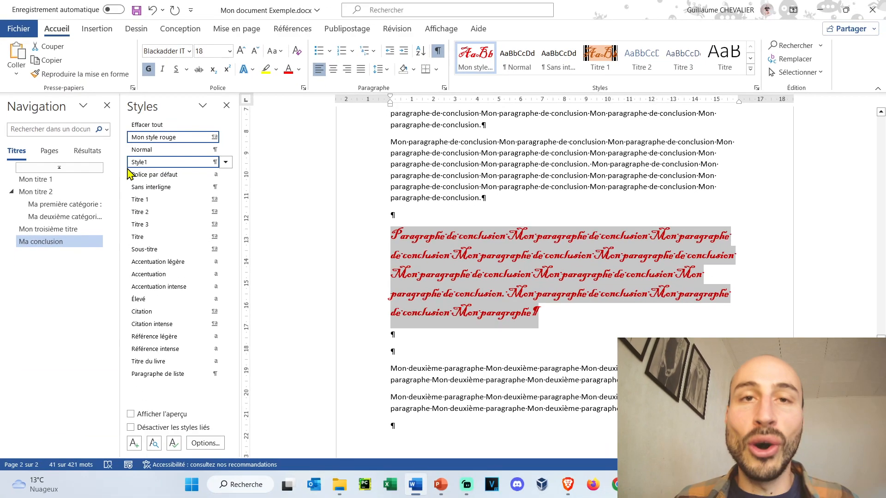
Step: Try the "Mon style rouge" style on the first "Mon deuxième paragraphe" block below the red paragraph, and undo it
left_click(526, 372)
left_click_drag(625, 381, 354, 367)
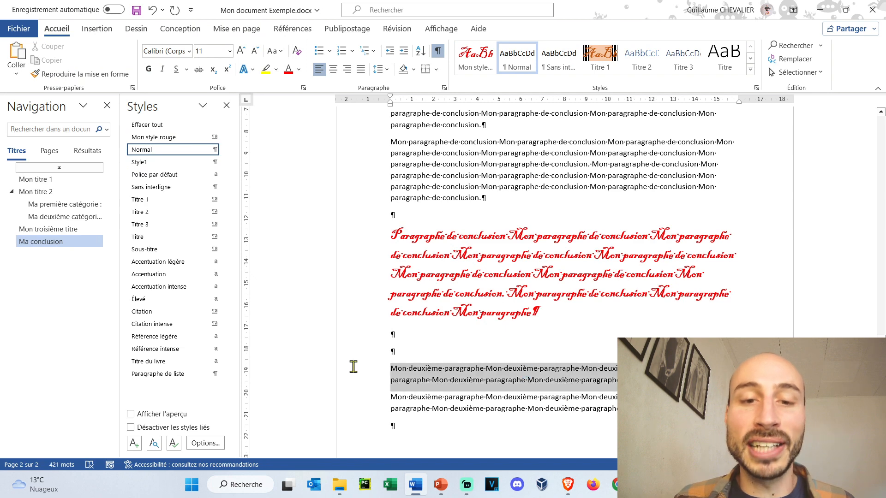
left_click(192, 138)
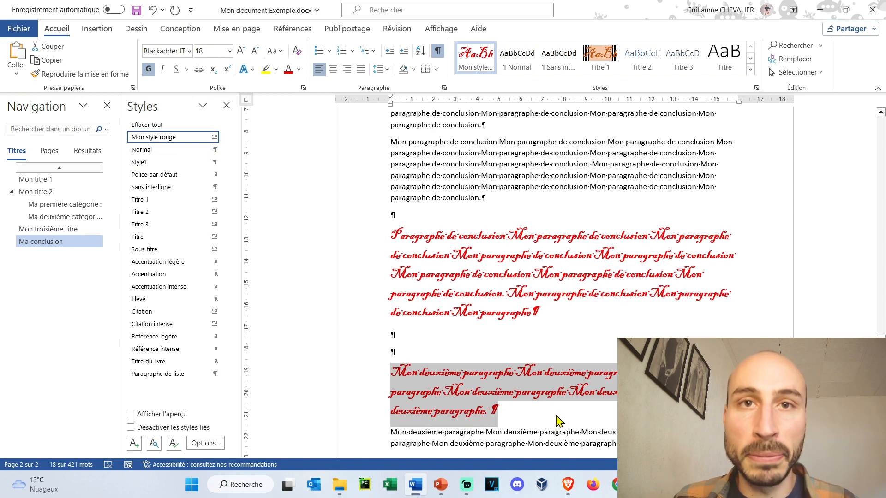
key("ctrl+z")
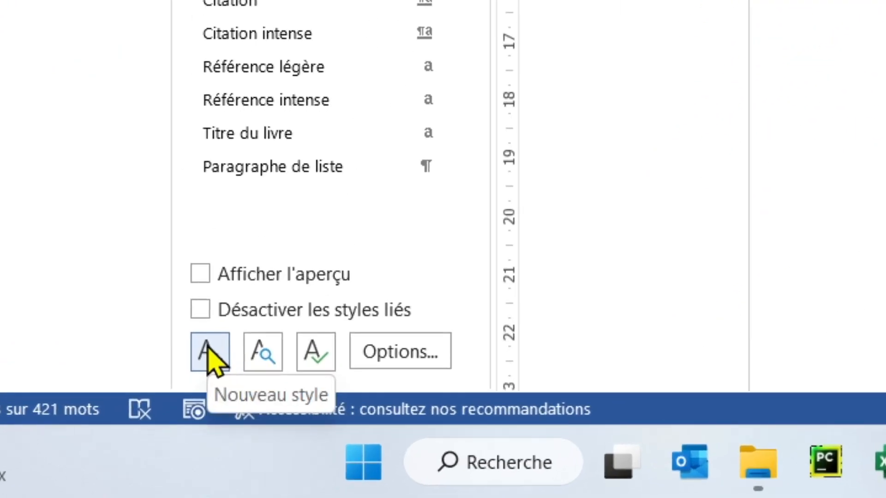
Step: Start a new style named "Mon deuxième style rouge" with Paragraphe as its style type
left_click(209, 353)
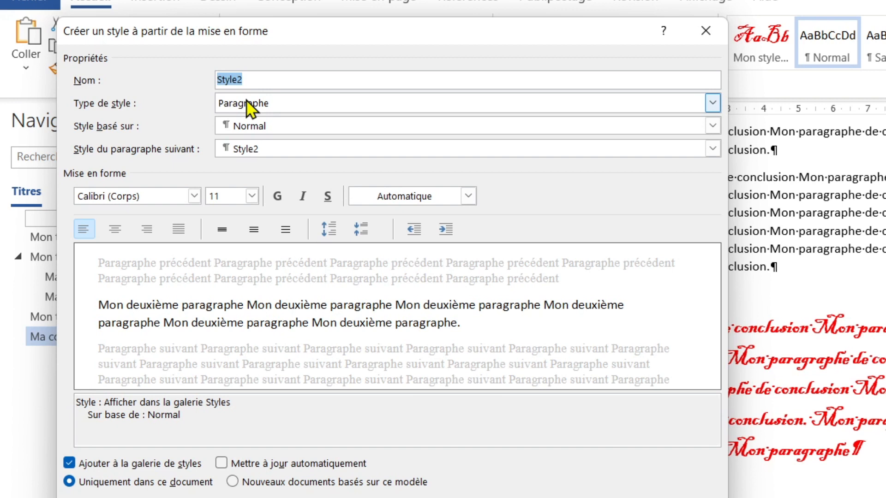
type("Mon deuxième styl")
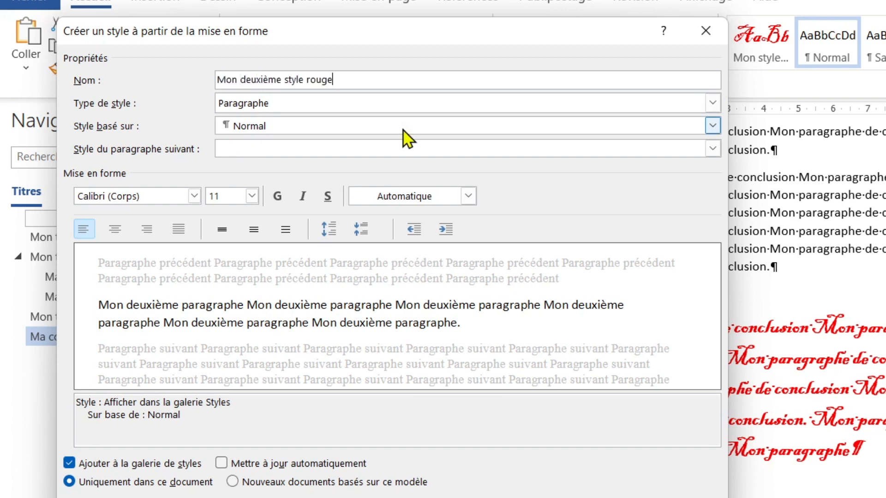
left_click(404, 105)
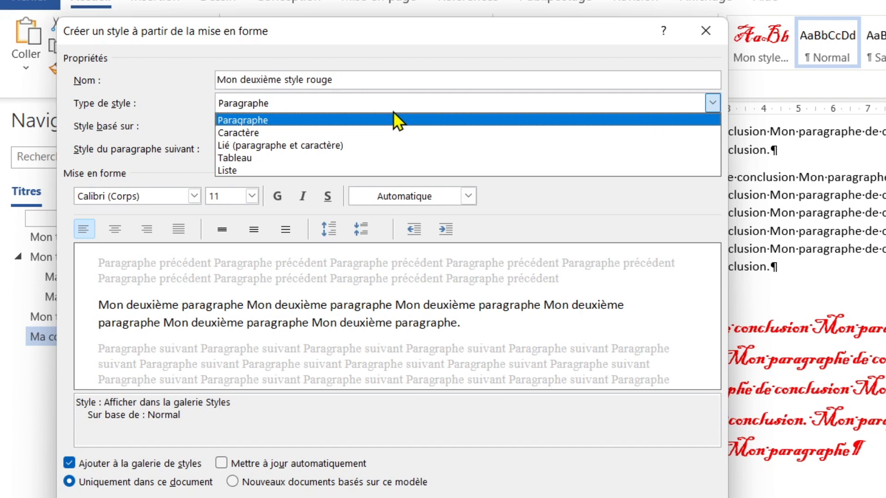
left_click(397, 121)
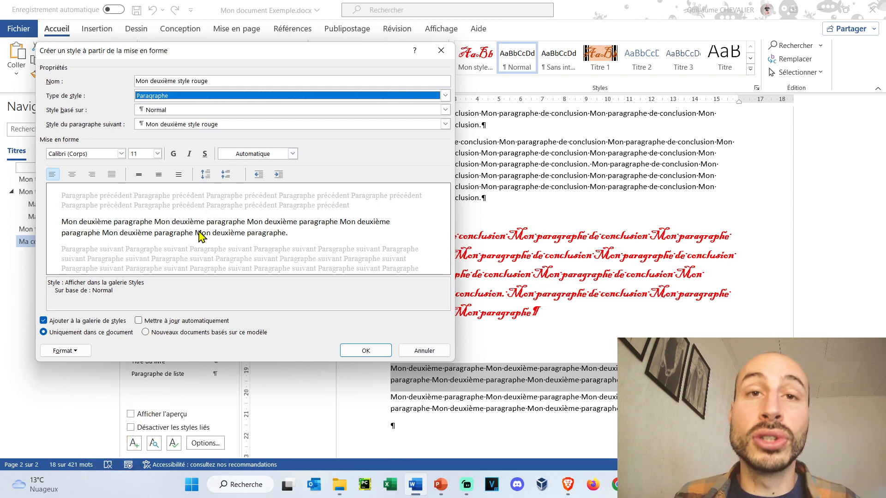
Step: Set the new style's font to Arial Black, review its detailed font options, and create the style
left_click(121, 153)
left_click(79, 203)
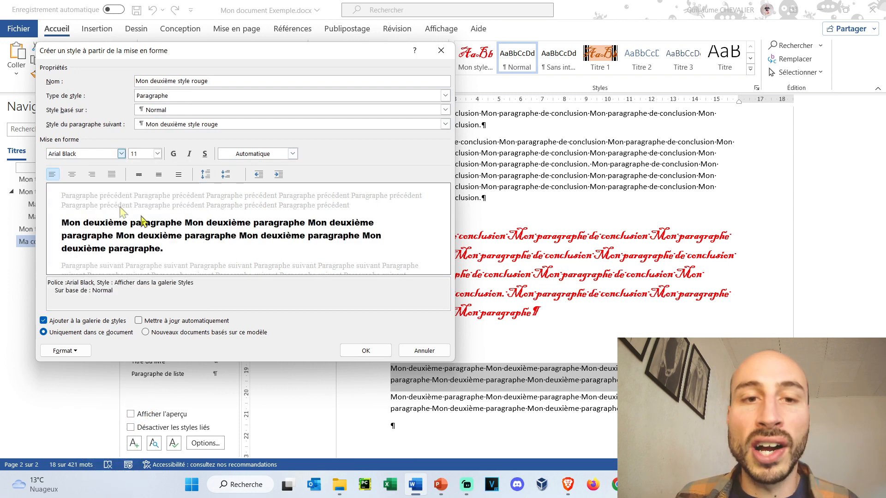
left_click(64, 351)
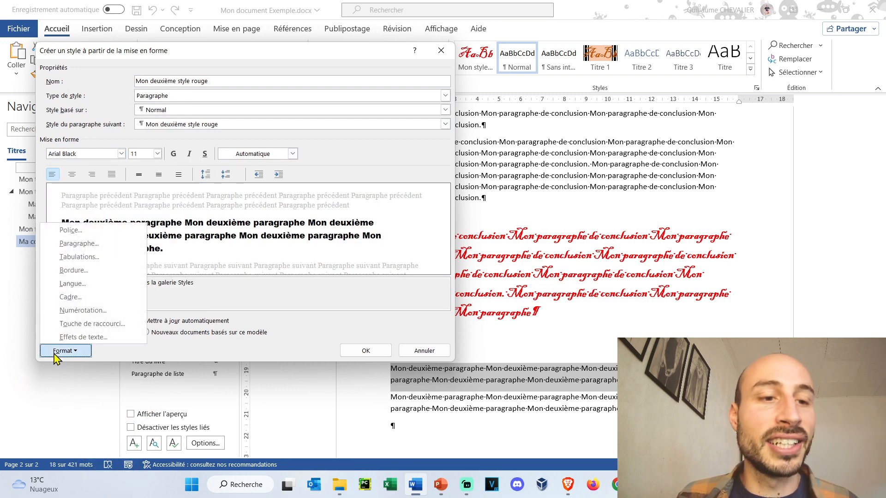
left_click(104, 234)
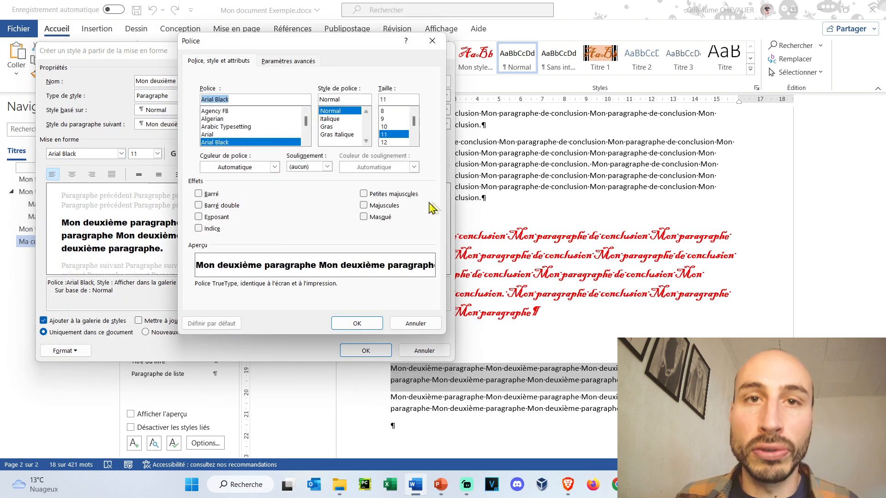
left_click(379, 326)
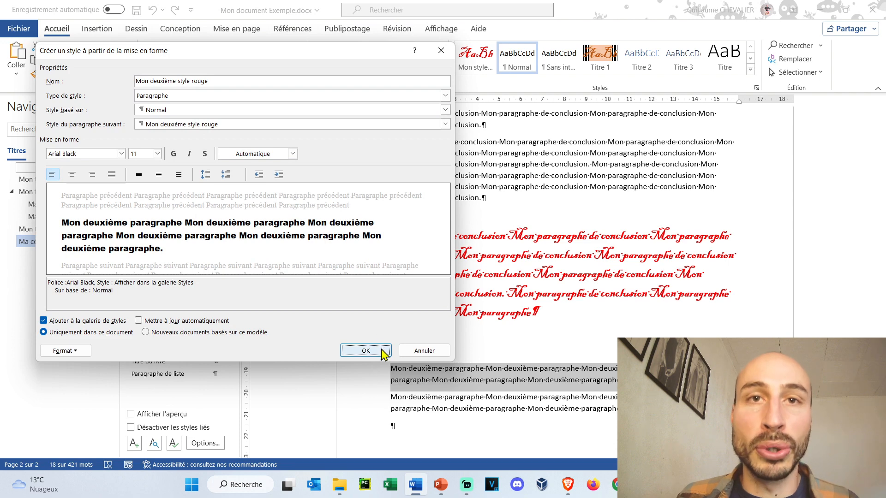
left_click(366, 351)
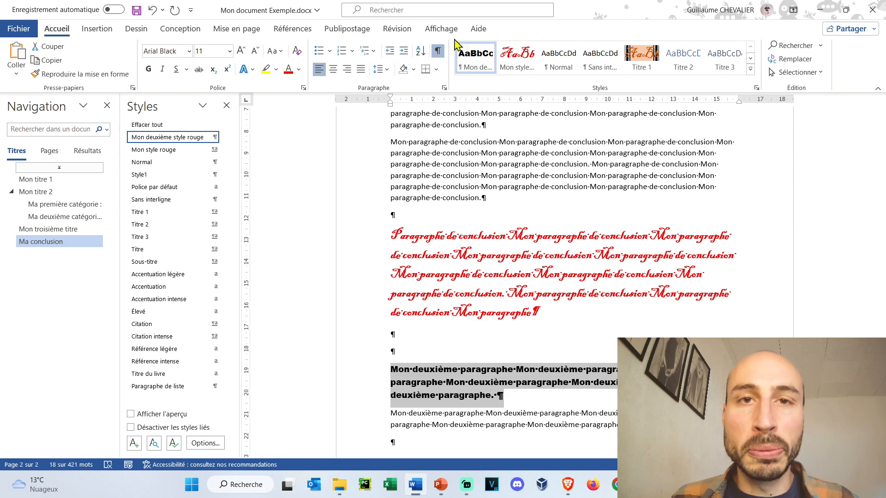
Step: Remove "Mon deuxième style rouge" from the style gallery and reset the selected paragraph to the Normal style
right_click(468, 47)
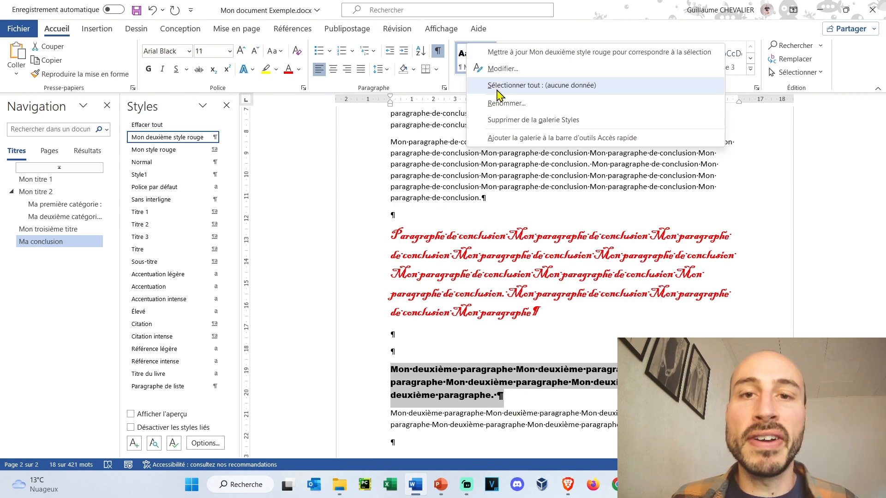
left_click(525, 121)
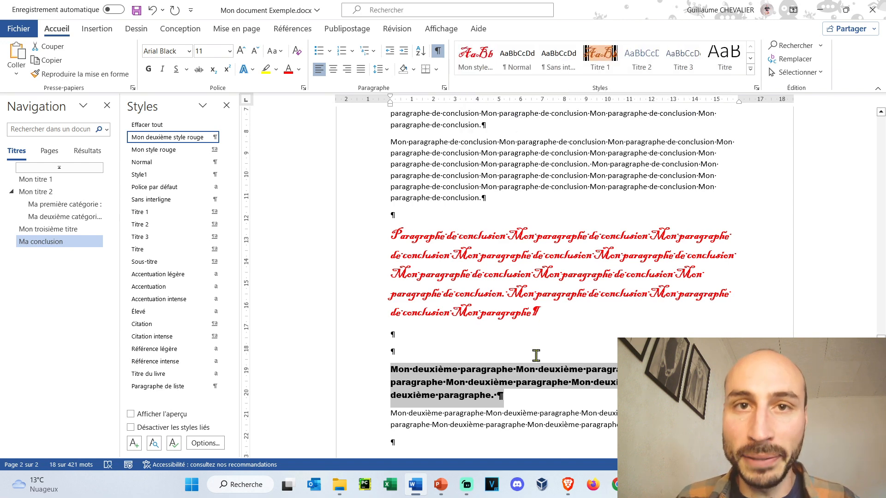
key("ctrl+shift+n")
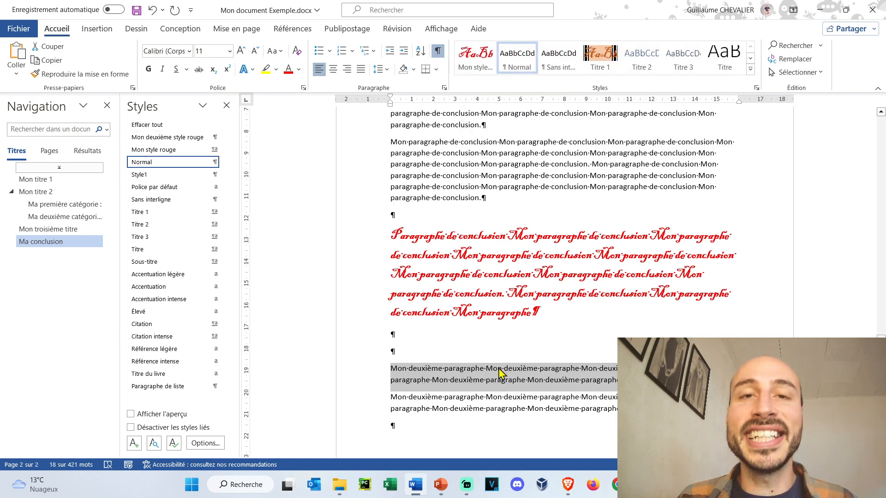
Step: Start a new style from the first "Mon deuxième paragraphe" block, based on "Mon style rouge", with bold turned off
left_click_drag(457, 334, 383, 224)
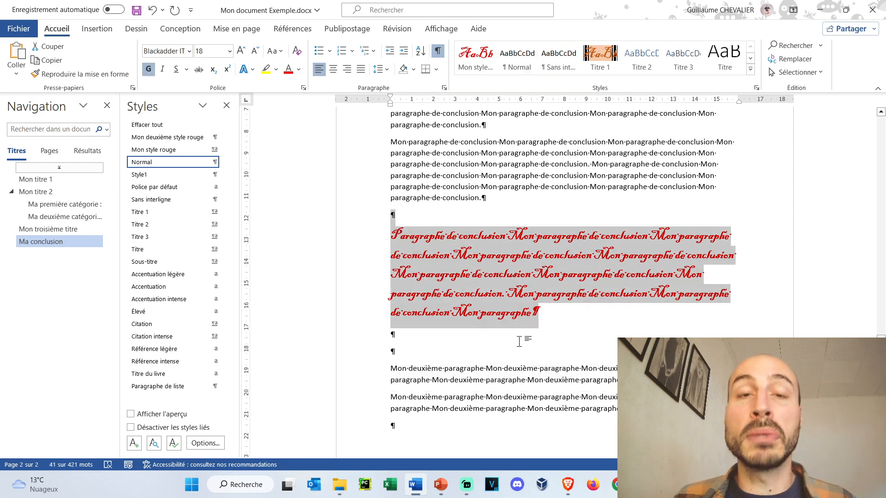
left_click_drag(544, 318, 483, 295)
left_click_drag(720, 381, 394, 373)
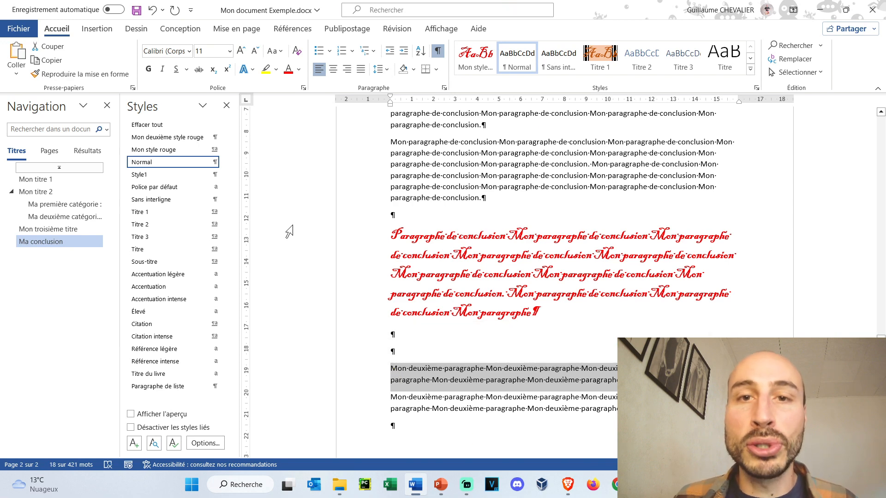
left_click(134, 443)
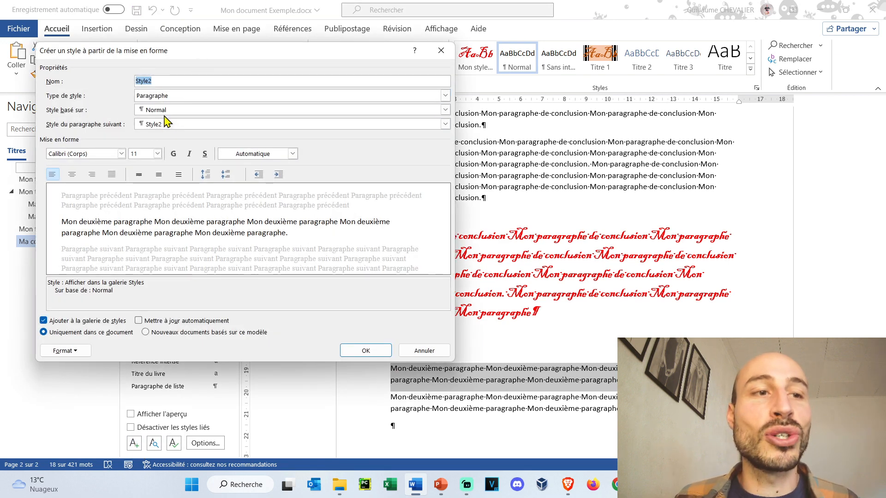
left_click(181, 113)
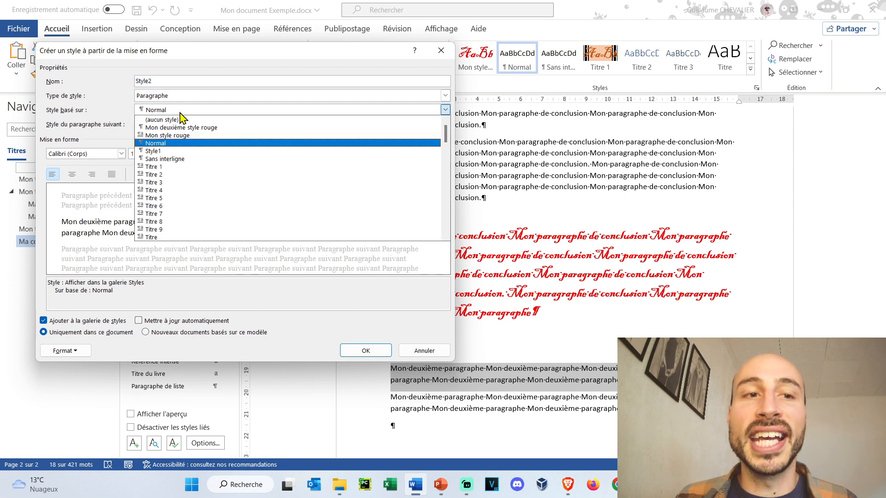
left_click(208, 135)
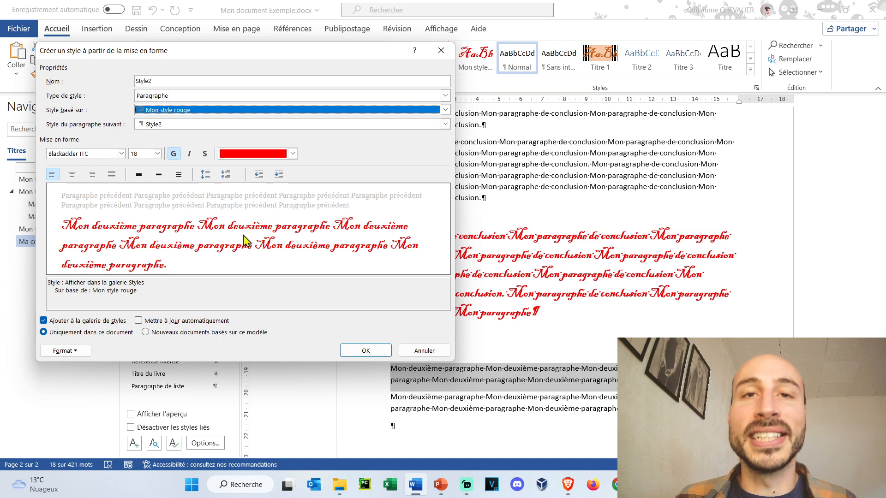
left_click(173, 153)
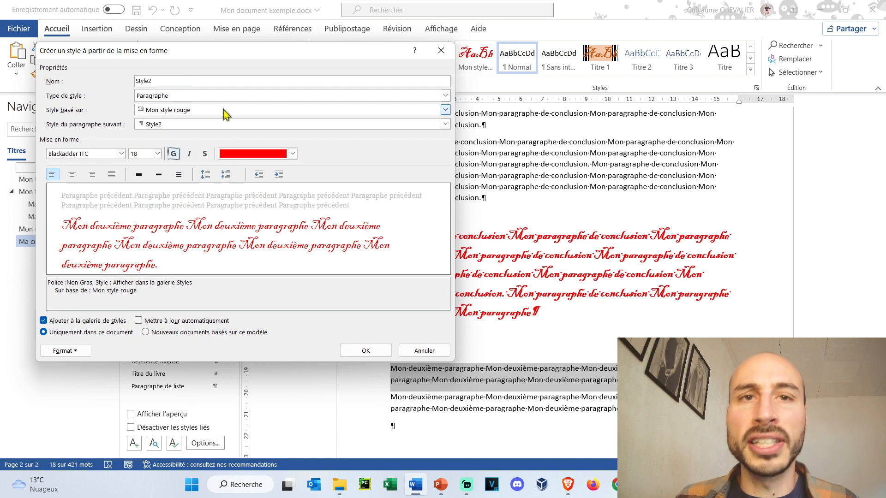
Step: Name the style "Style rouge non gras", set "Mon style rouge" as its following paragraph style, and create it
left_click(224, 82)
key("BackSpace")
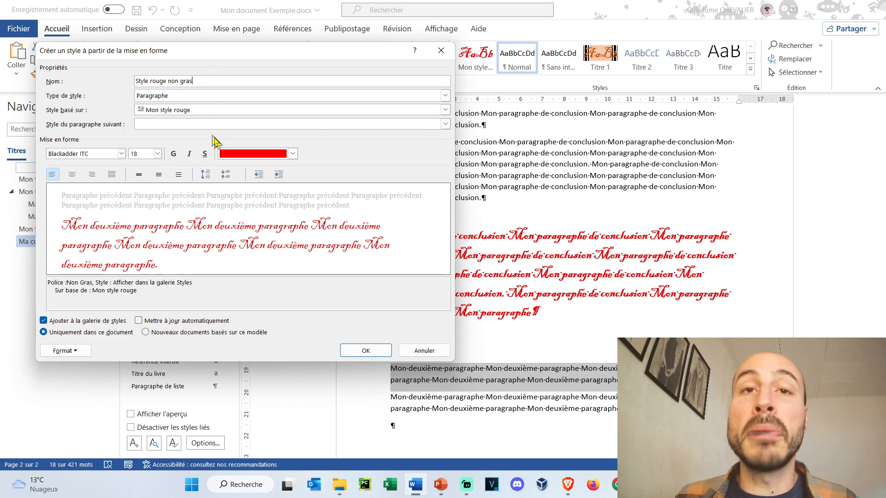
left_click(445, 124)
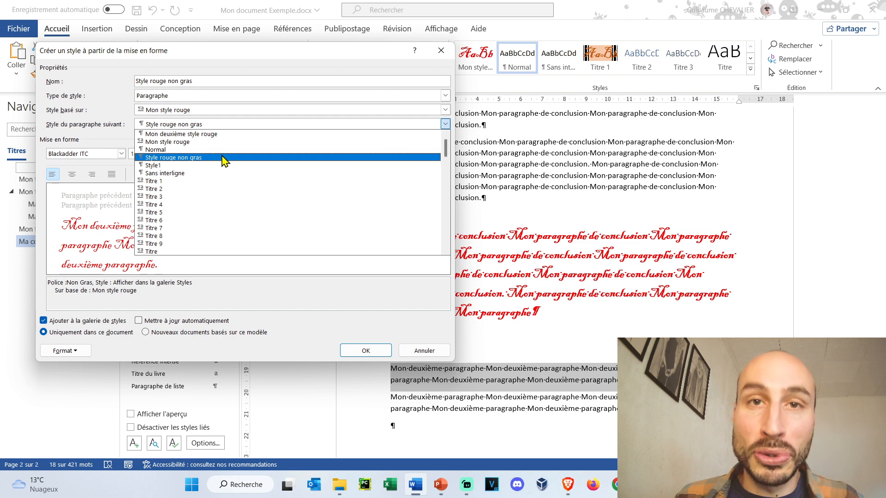
left_click(217, 142)
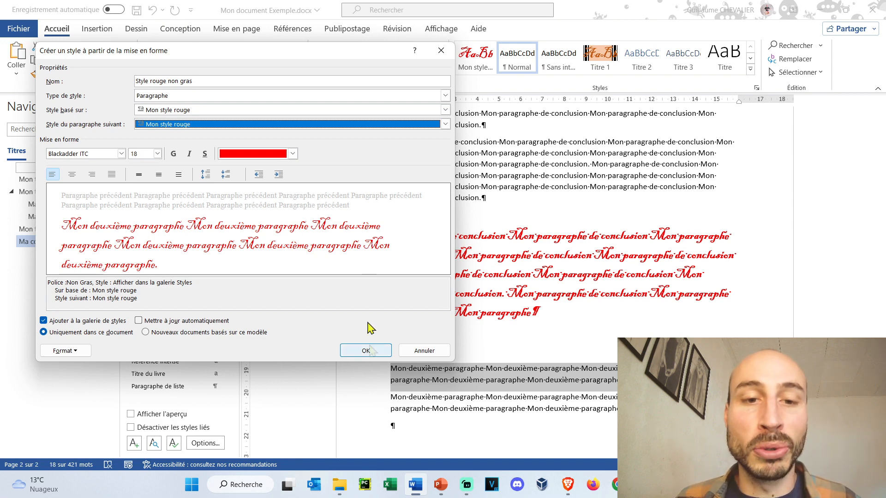
left_click(366, 351)
Step: Add a new paragraph reading "Test" after the "Style rouge non gras" paragraph and compare the styles of both paragraphs
scroll(513, 226, "down", 3)
scroll(591, 211, "up", 1)
left_click(490, 200)
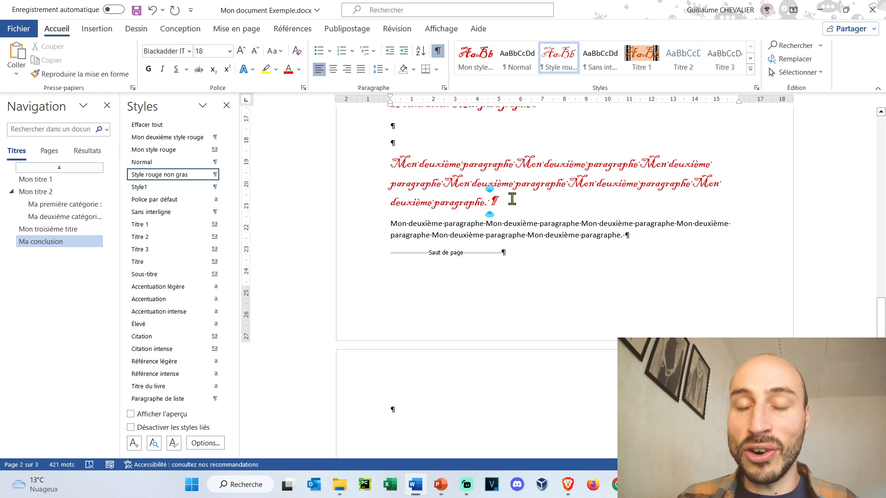
key("Return")
type("Test")
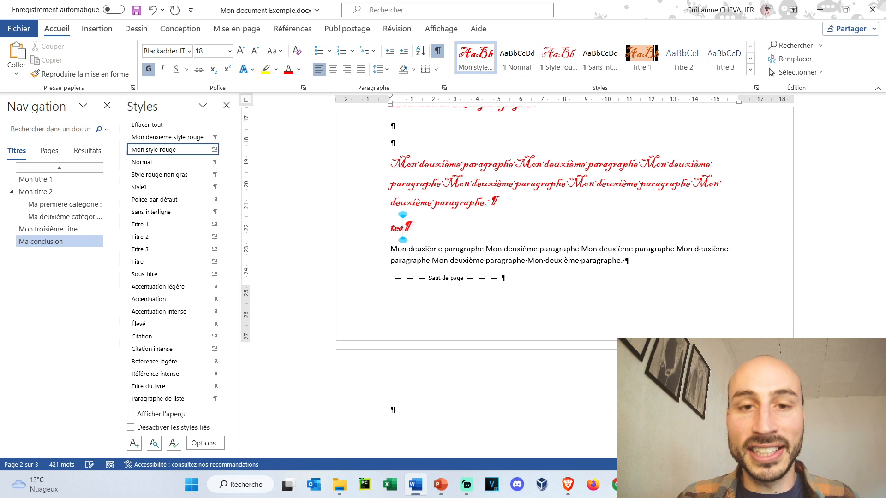
double_click(412, 236)
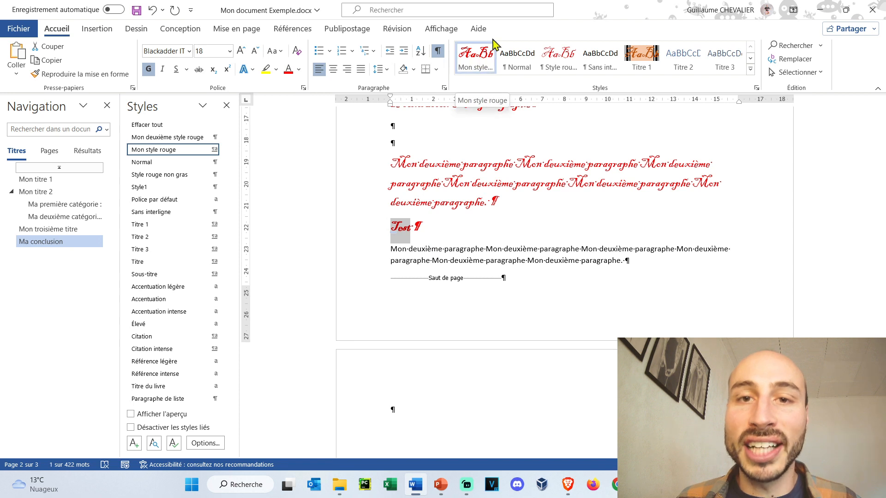
left_click(559, 60)
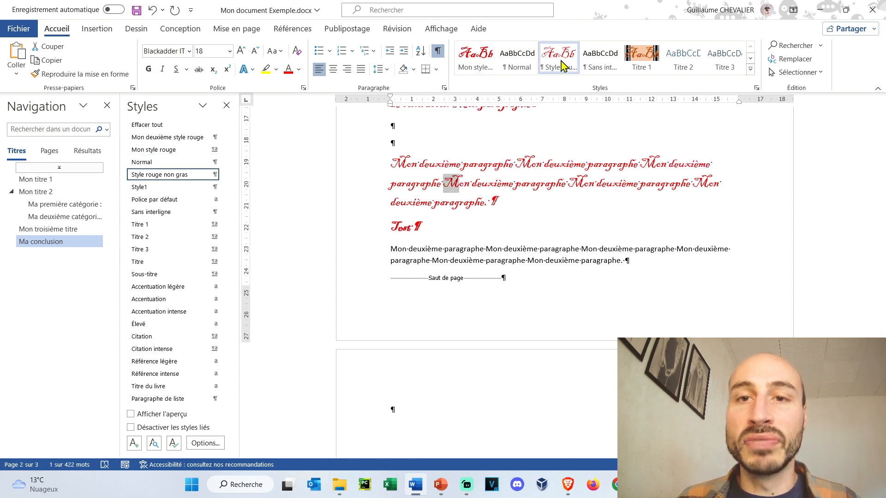
left_click(451, 232)
left_click(508, 164)
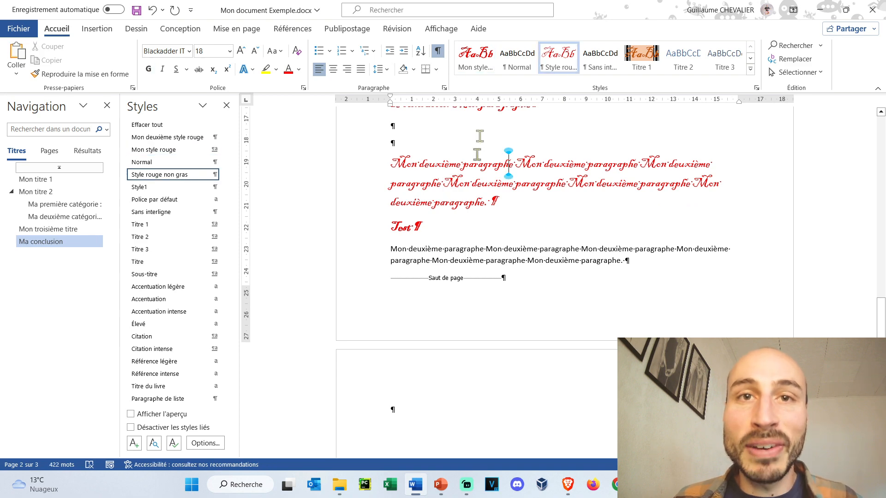
Step: Change the font colour of "Mon style rouge" to the blue Accent 1 and check the conclusion and "Mon deuxième paragraphe" paragraphs
right_click(481, 59)
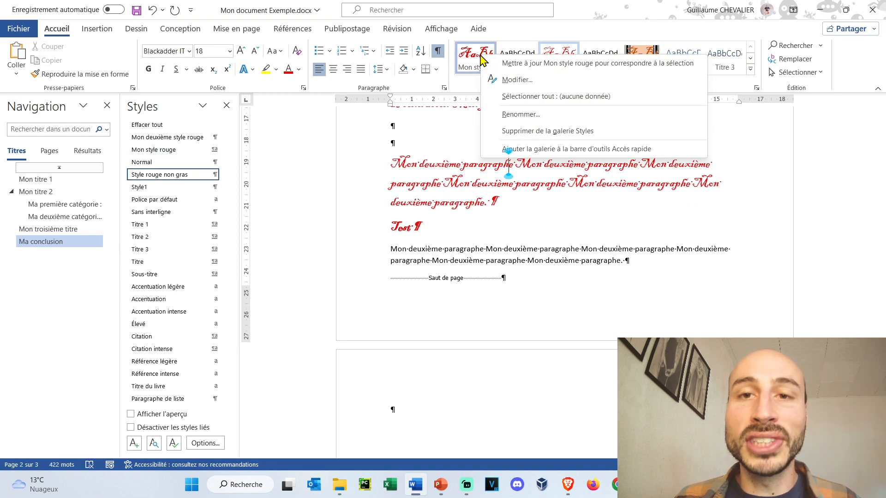
left_click(512, 80)
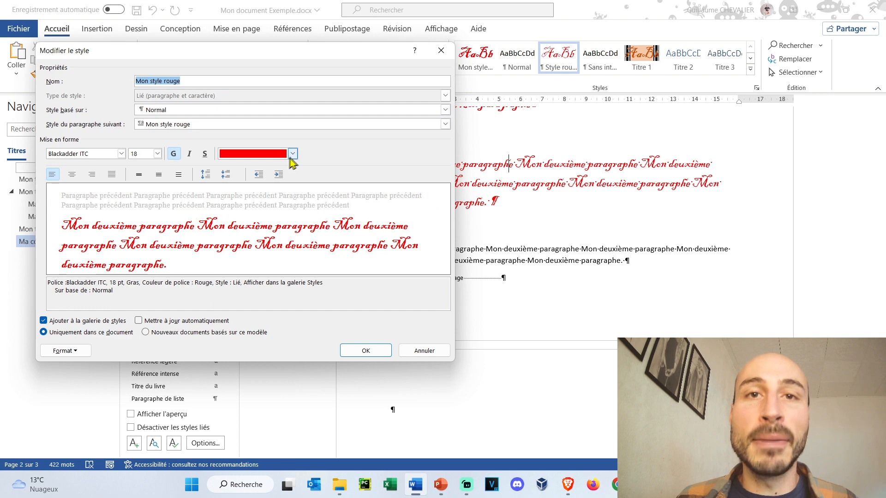
left_click(293, 154)
left_click(263, 199)
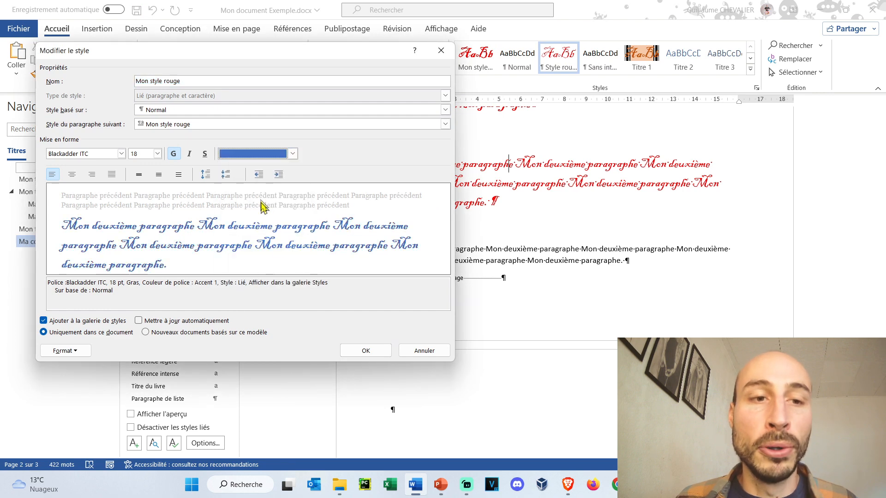
left_click(366, 351)
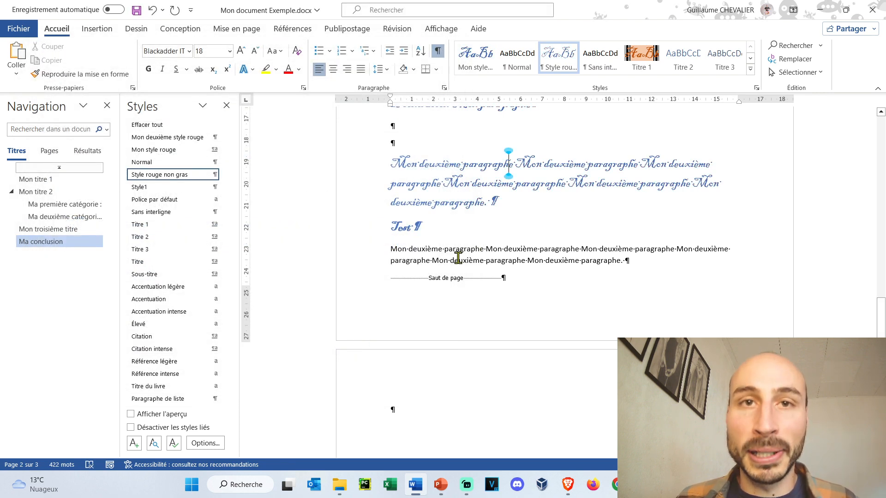
scroll(459, 245, "up", 1)
left_click_drag(511, 193, 504, 193)
scroll(508, 198, "up", 1)
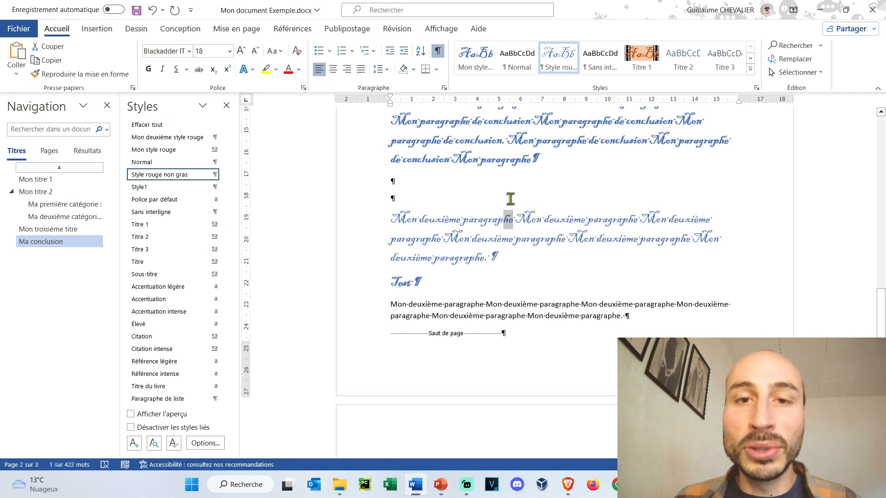
left_click_drag(507, 143, 497, 143)
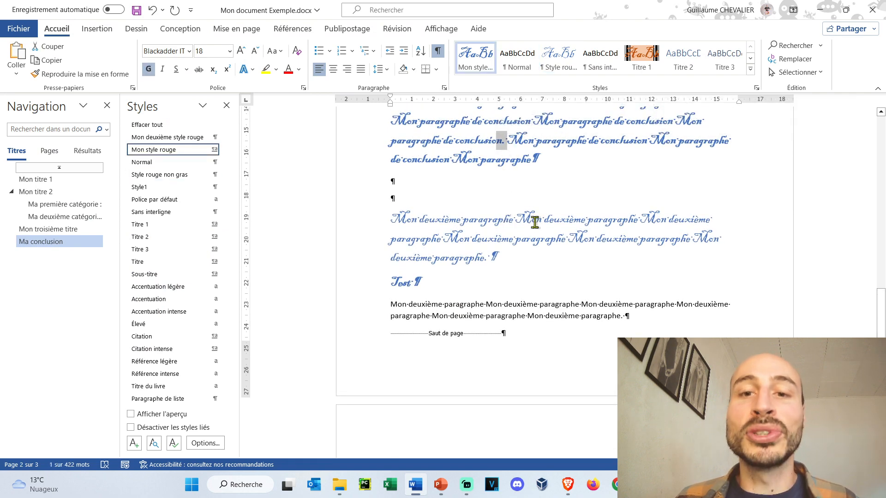
Step: Set the font colour of "Style rouge non gras" to Rouge and compare its paragraph with the "Mon style rouge" paragraph above
left_click_drag(543, 221, 515, 223)
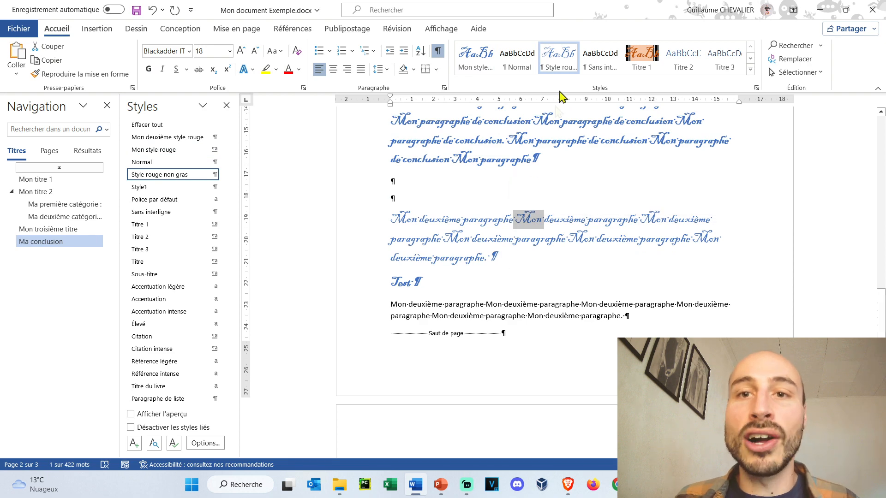
right_click(567, 66)
left_click(596, 86)
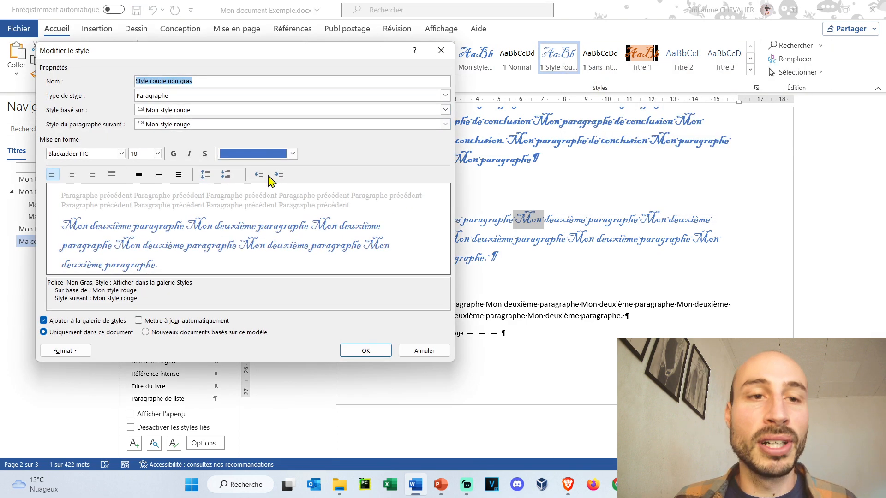
left_click(292, 153)
left_click(232, 277)
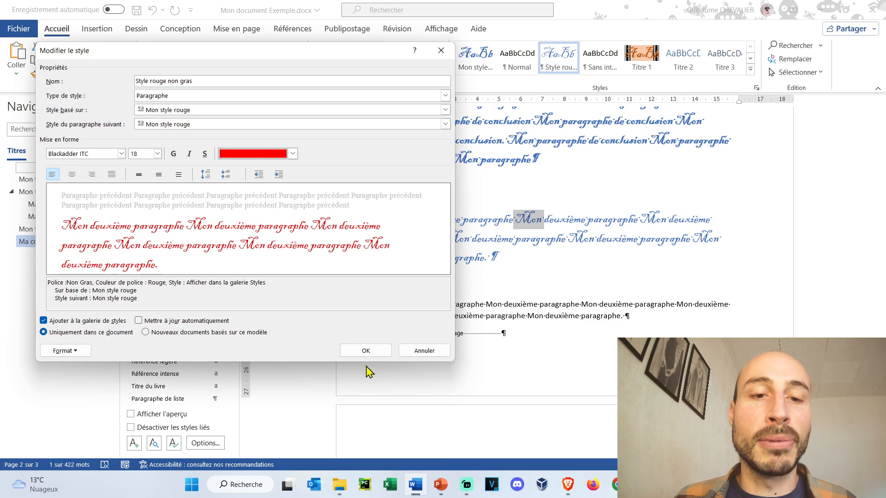
left_click(359, 352)
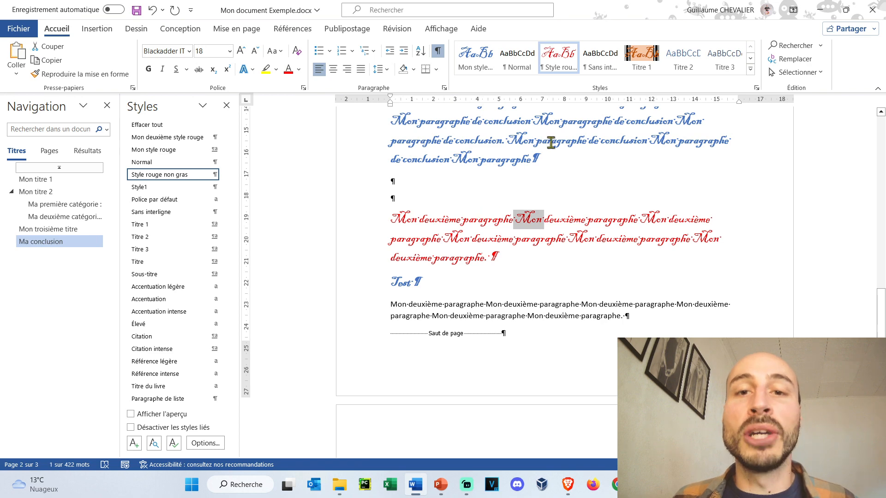
left_click_drag(531, 161, 509, 161)
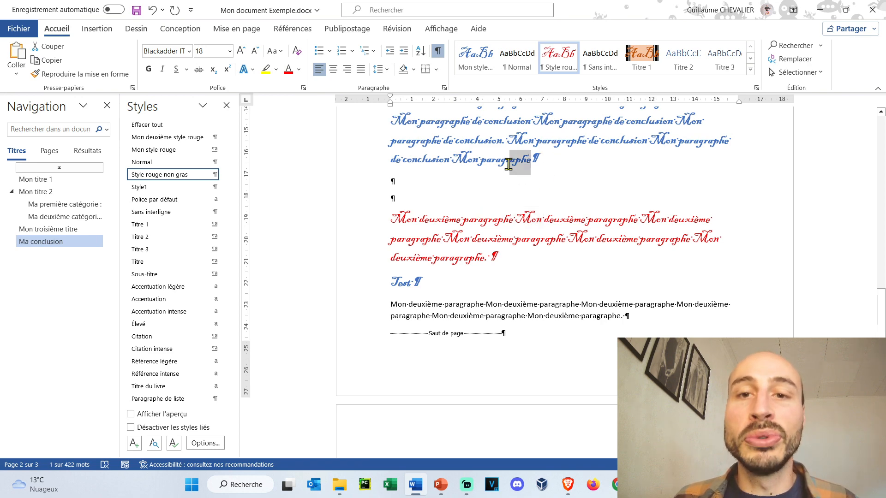
left_click_drag(539, 219, 464, 220)
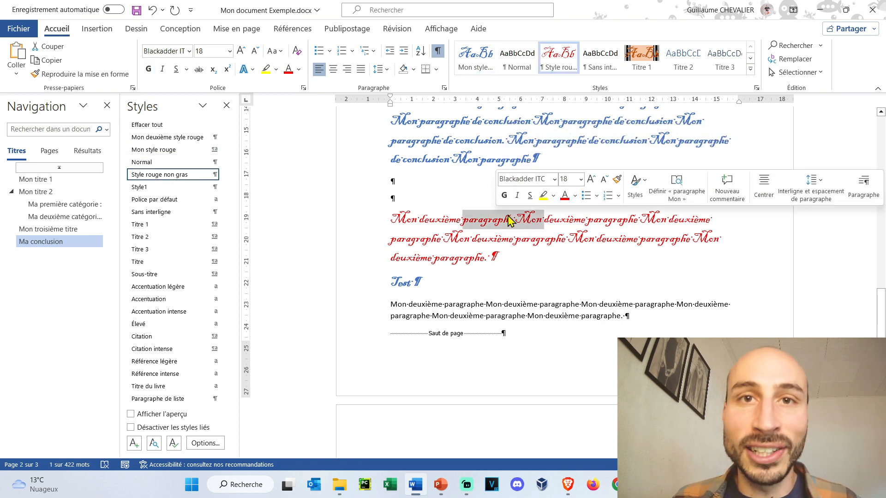
left_click_drag(525, 137, 511, 137)
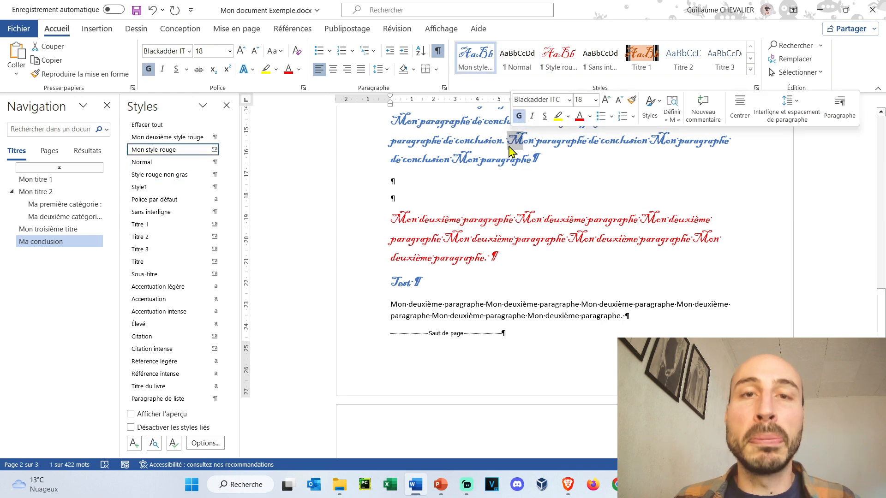
left_click_drag(541, 219, 529, 218)
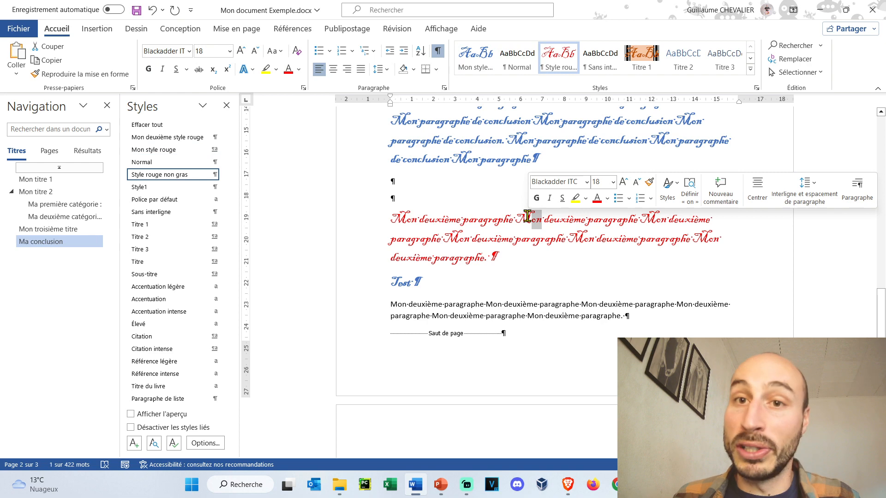
Step: Set the font of the plain conclusion paragraph above the blue script paragraph to Cascadia Code Light
scroll(544, 366, "up", 3)
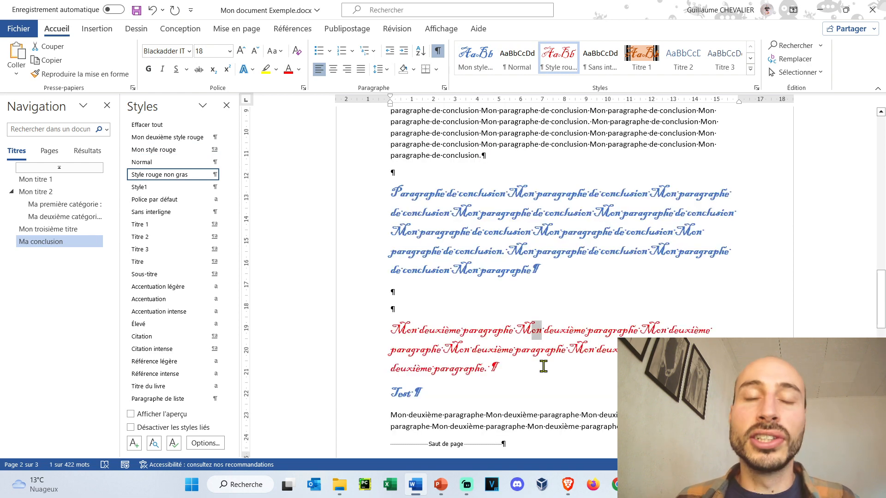
scroll(544, 367, "up", 1)
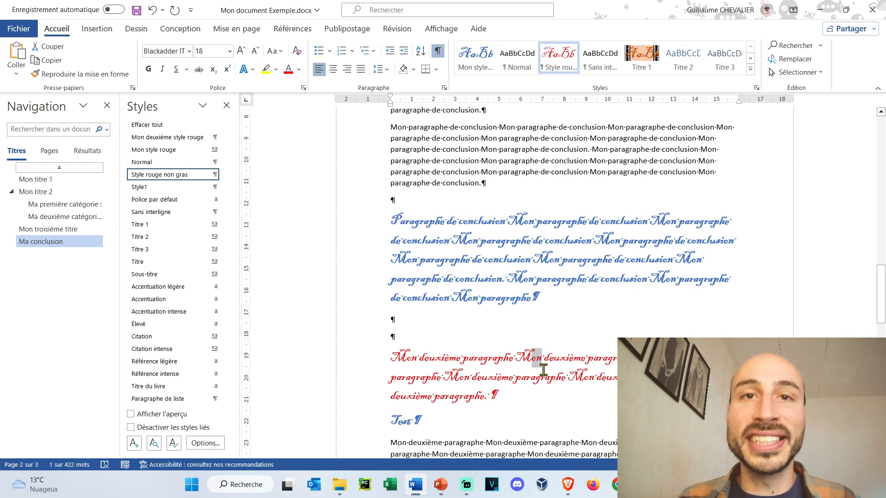
scroll(544, 369, "up", 1)
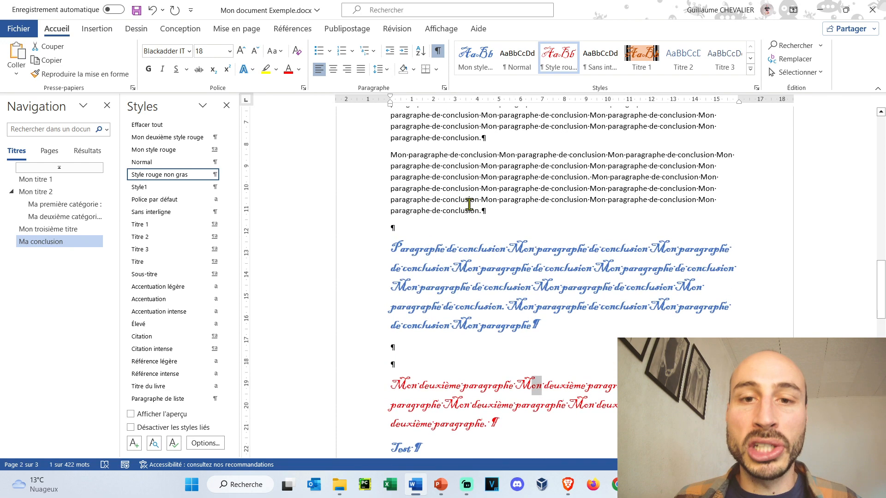
left_click_drag(494, 210, 391, 155)
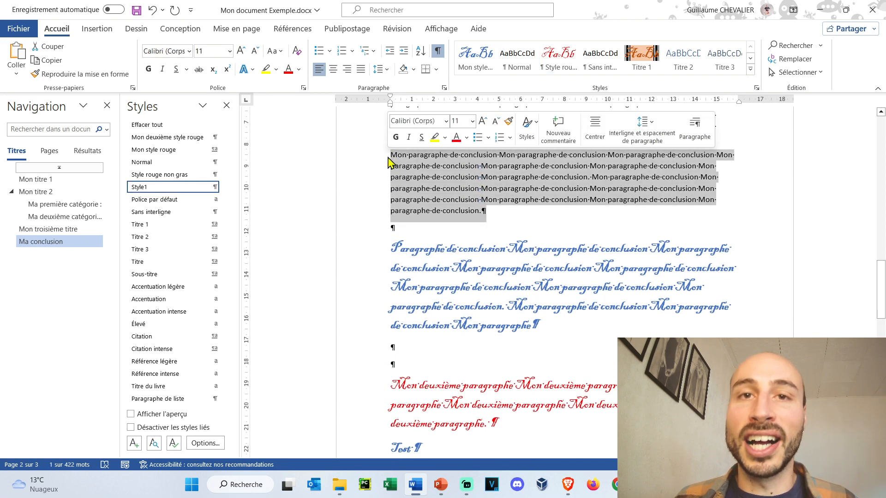
left_click(188, 50)
scroll(206, 226, "down", 10)
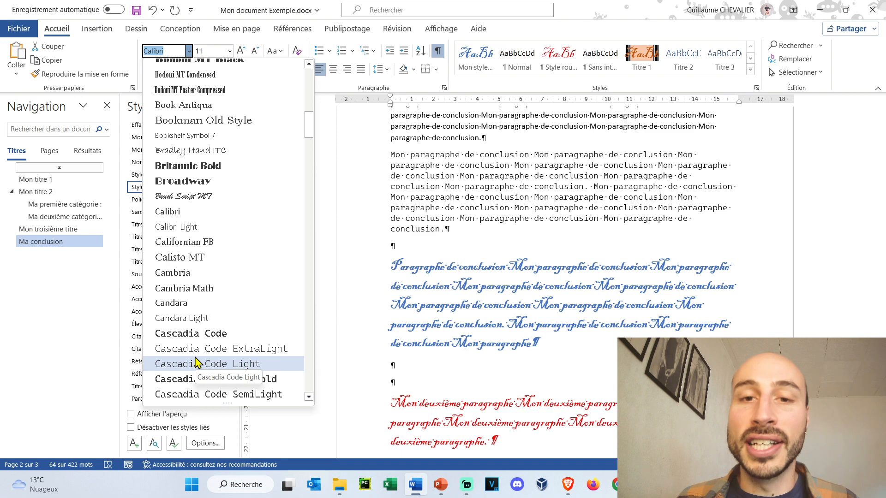
left_click(196, 364)
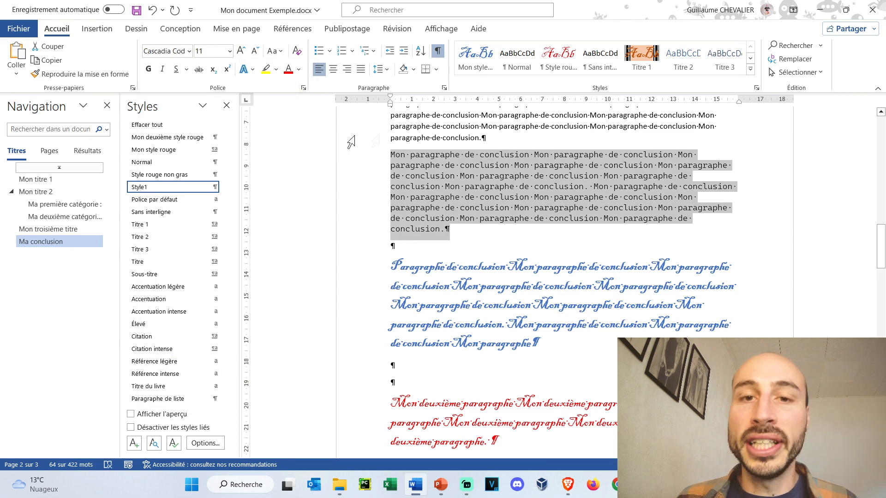
Step: Enable Paragraphes solidaires, Lignes solidaires and Ne pas couper les mots for the selected Cascadia Code Light paragraph and set its alignment to Justifié
left_click(444, 88)
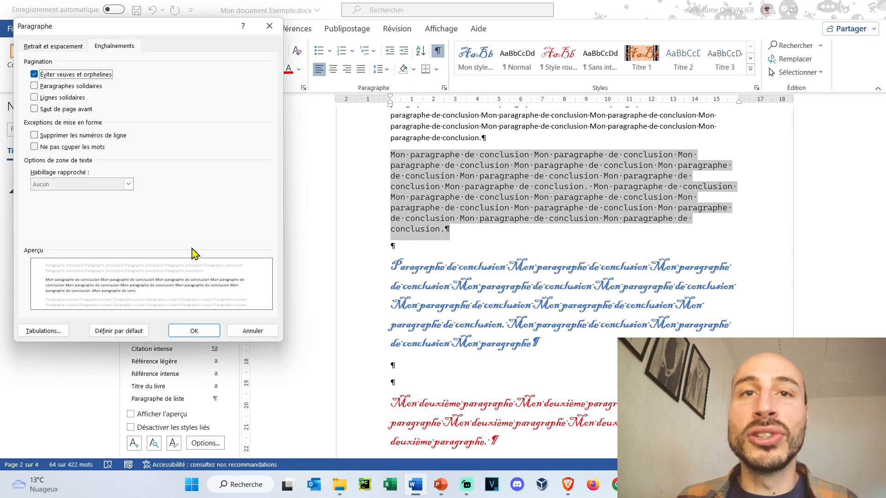
left_click(34, 85)
left_click(34, 97)
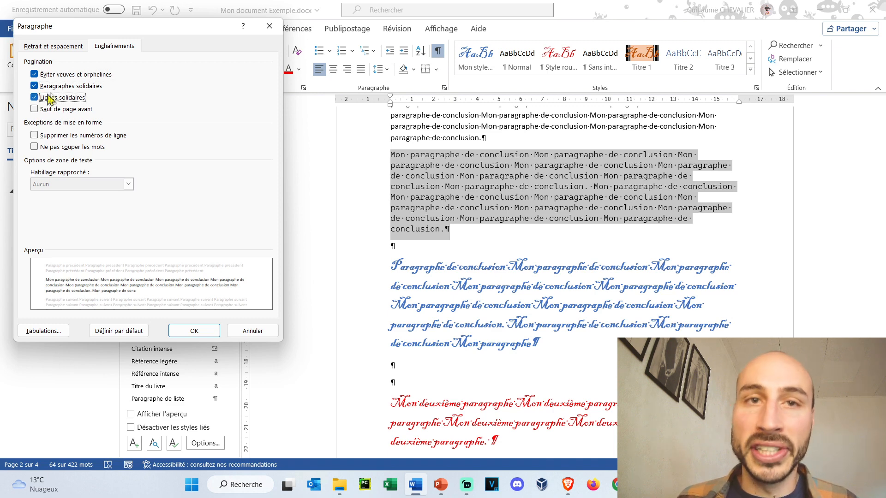
left_click(34, 147)
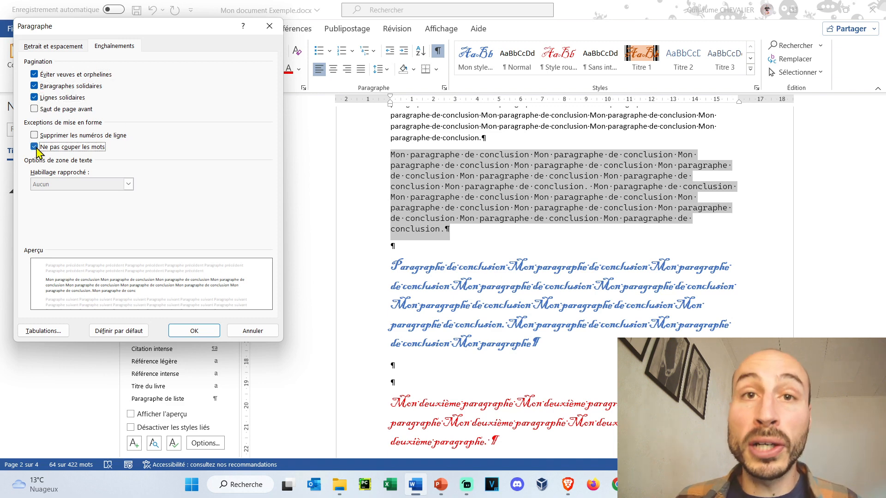
left_click(53, 46)
left_click(152, 76)
left_click(137, 110)
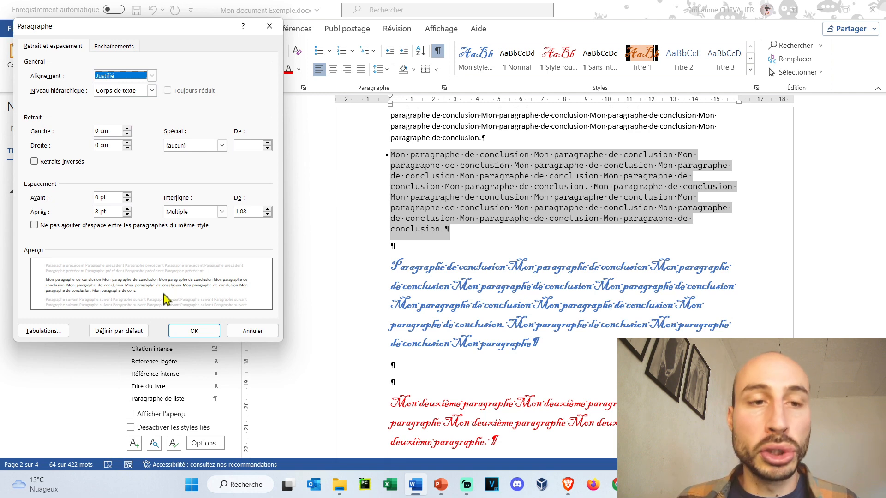
left_click(202, 332)
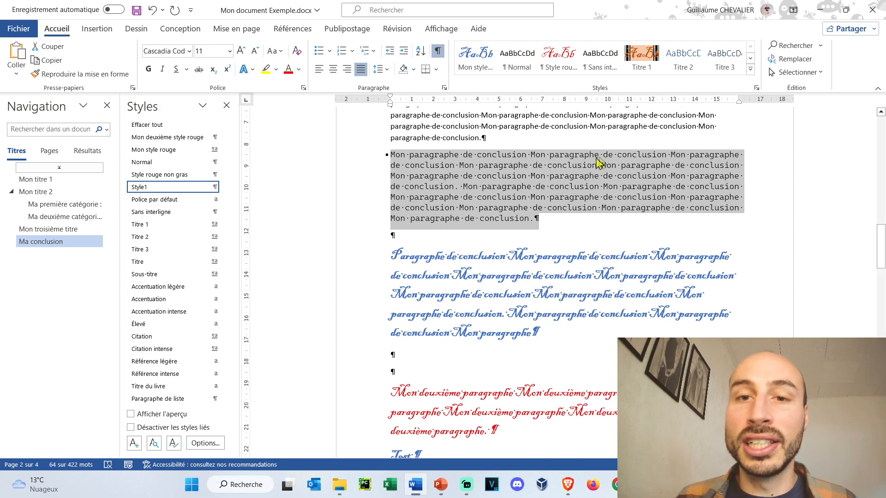
Step: Create a style named "Par défaut" from the selected conclusion paragraph's formatting and make it available in new documents based on this template
right_click(420, 158)
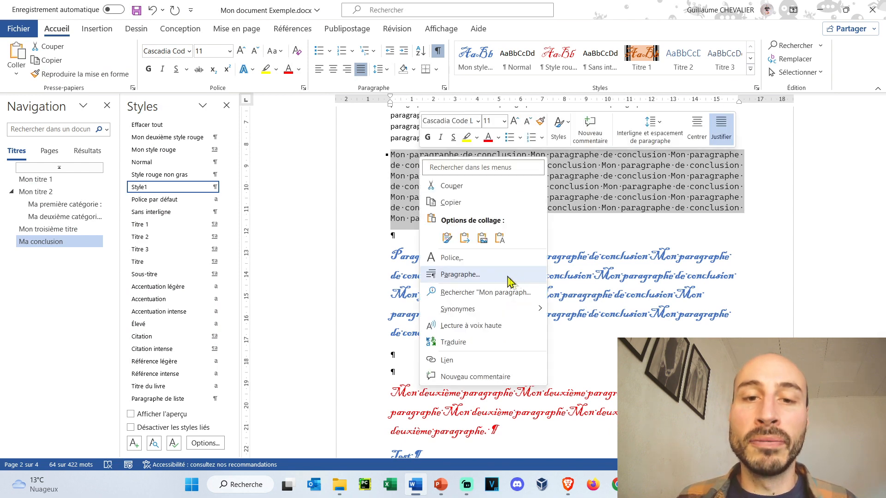
left_click(559, 128)
left_click(571, 320)
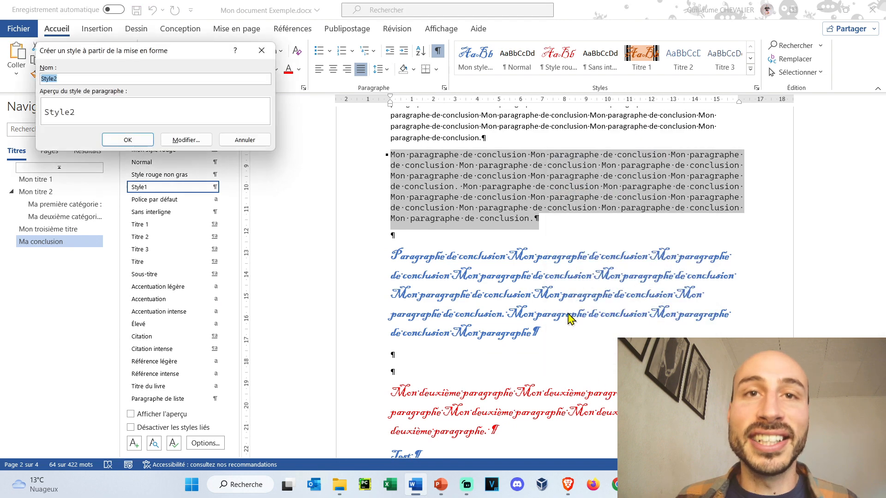
type("Par défaut")
left_click(180, 140)
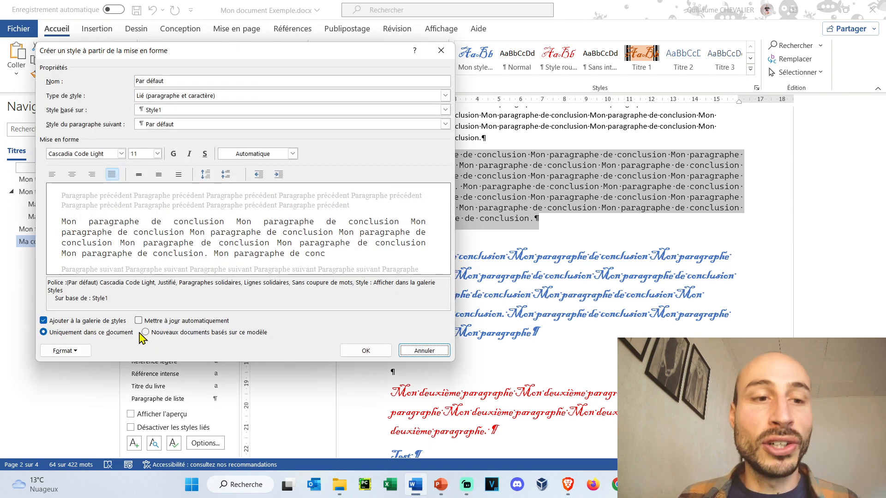
left_click(146, 333)
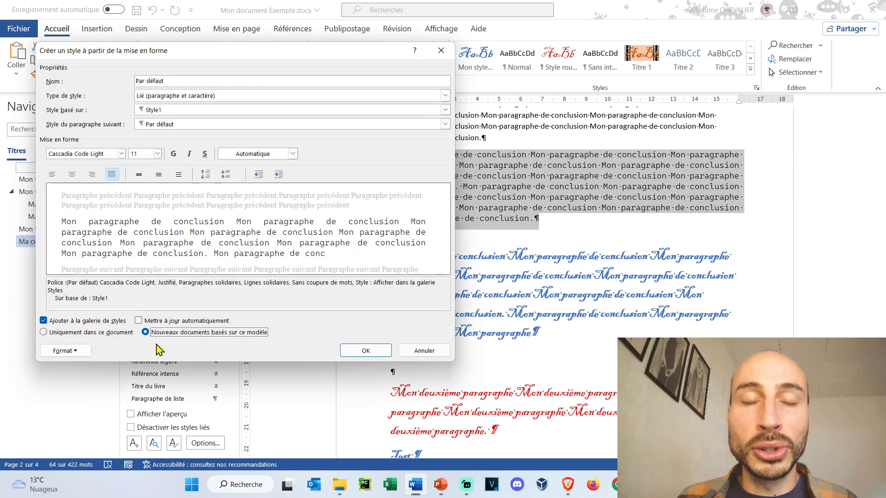
left_click(363, 354)
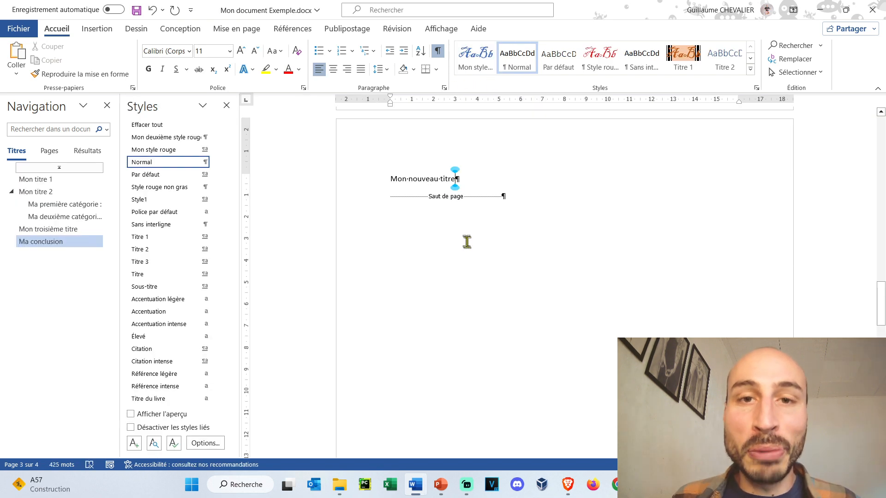
Step: Try to create a style named "Titre 4" from the formatting of the "Mon nouveau titre" line above the page break
scroll(464, 194, "down", 1)
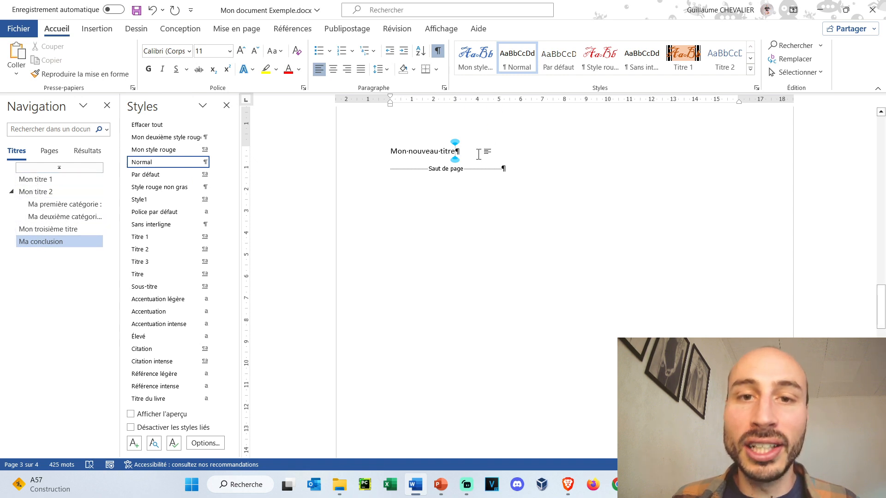
left_click_drag(485, 151, 395, 152)
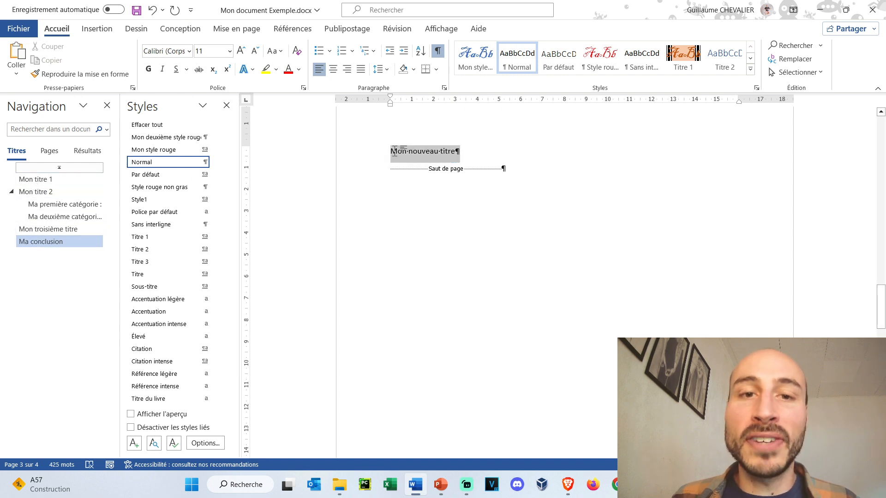
right_click(427, 162)
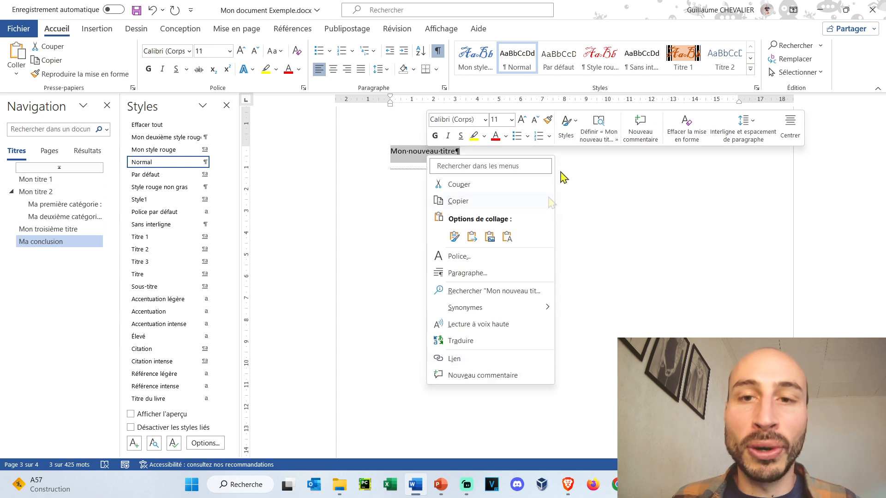
left_click(567, 133)
left_click(597, 319)
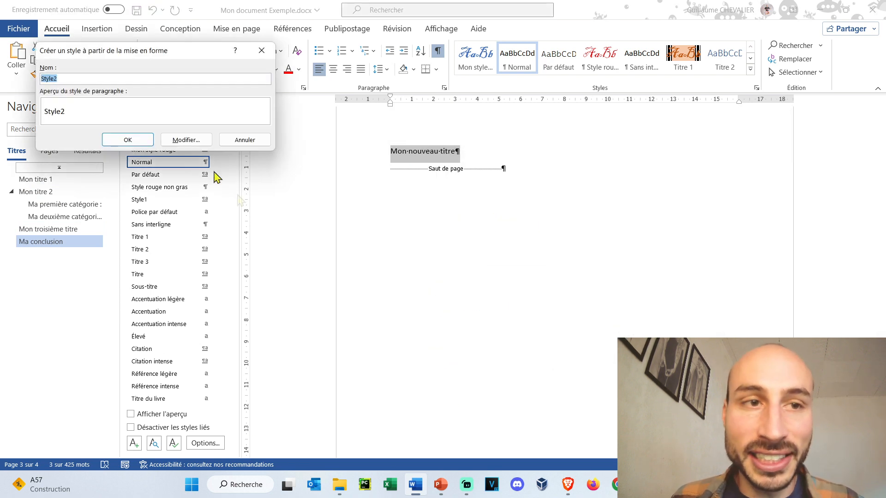
type("Titre 4")
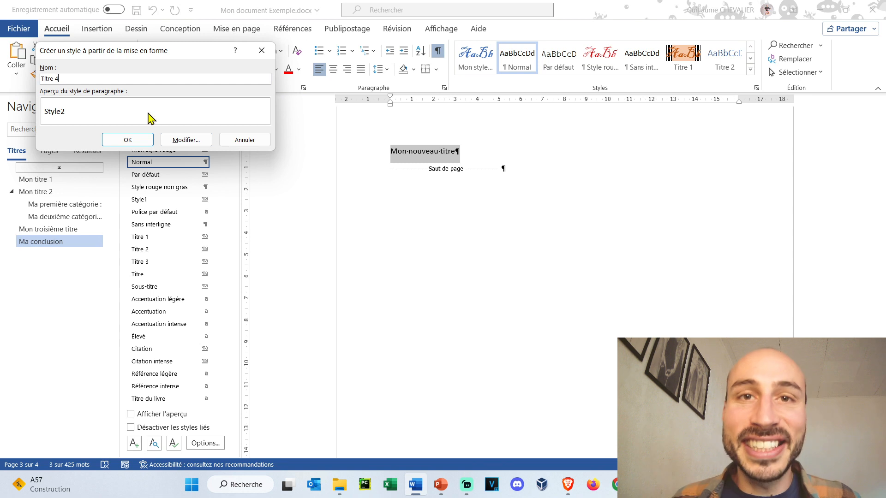
left_click(122, 140)
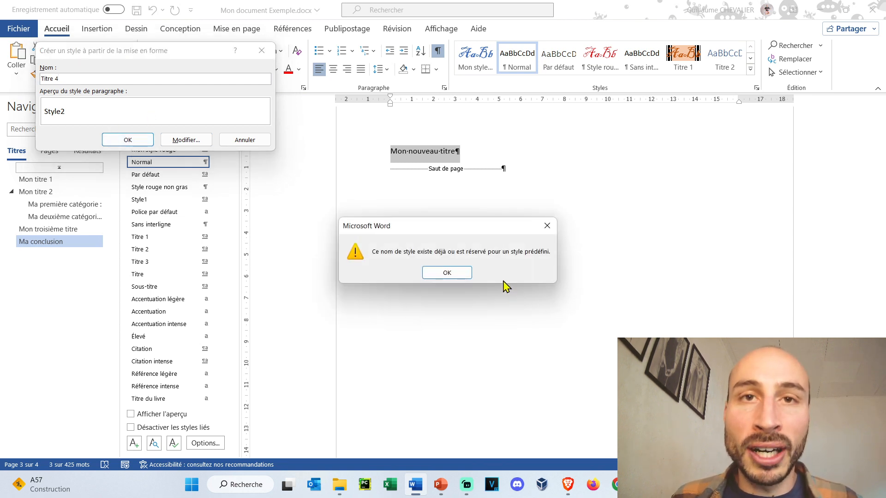
left_click(459, 276)
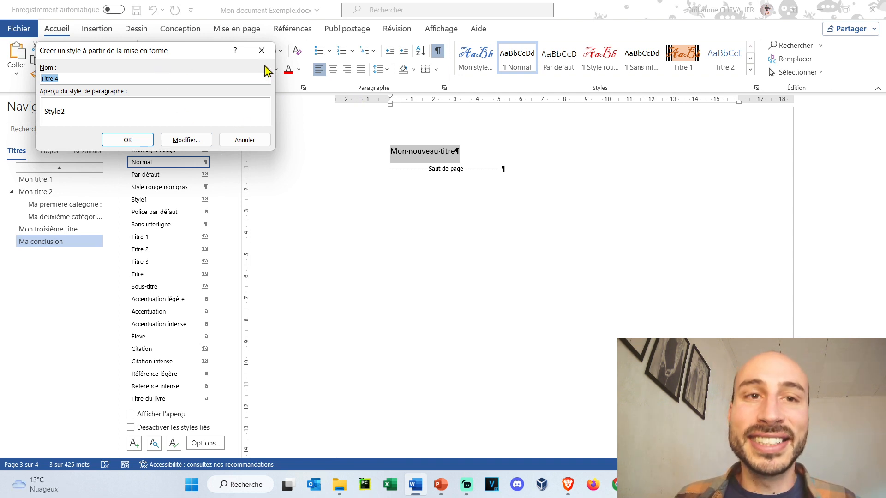
left_click(261, 51)
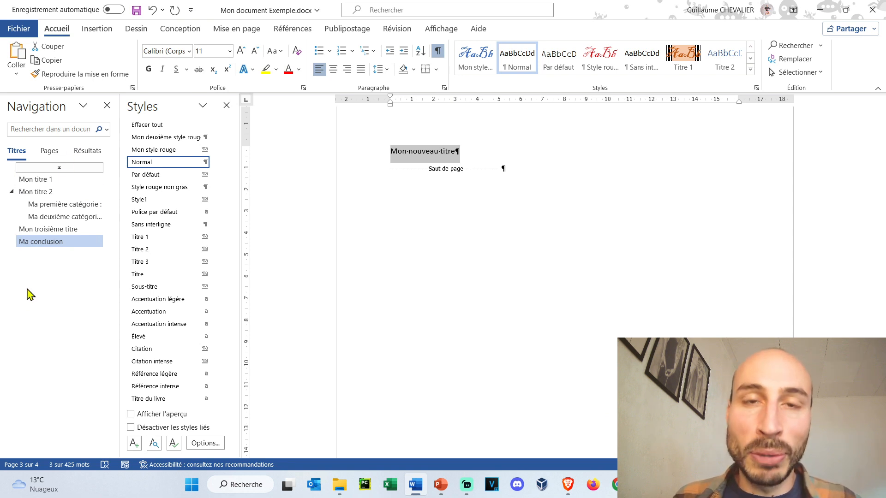
Step: Open the "Titre 1" style for modification
right_click(696, 58)
key("Escape")
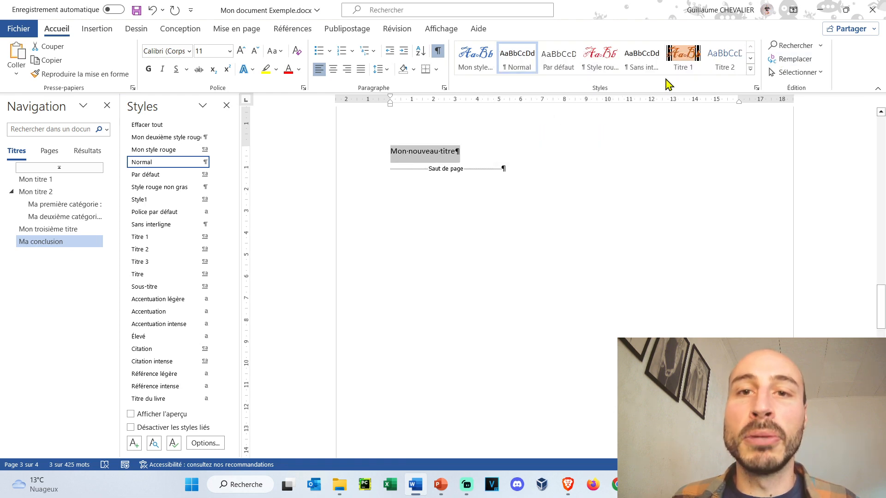
right_click(692, 65)
left_click(674, 85)
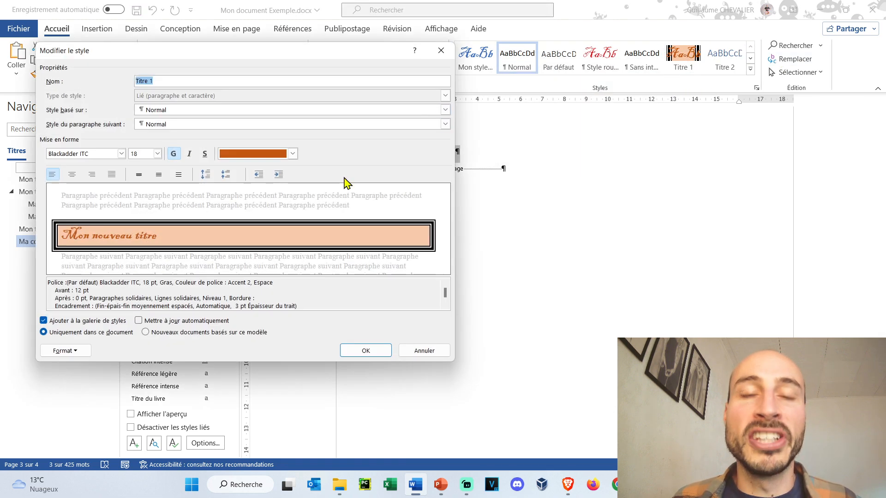